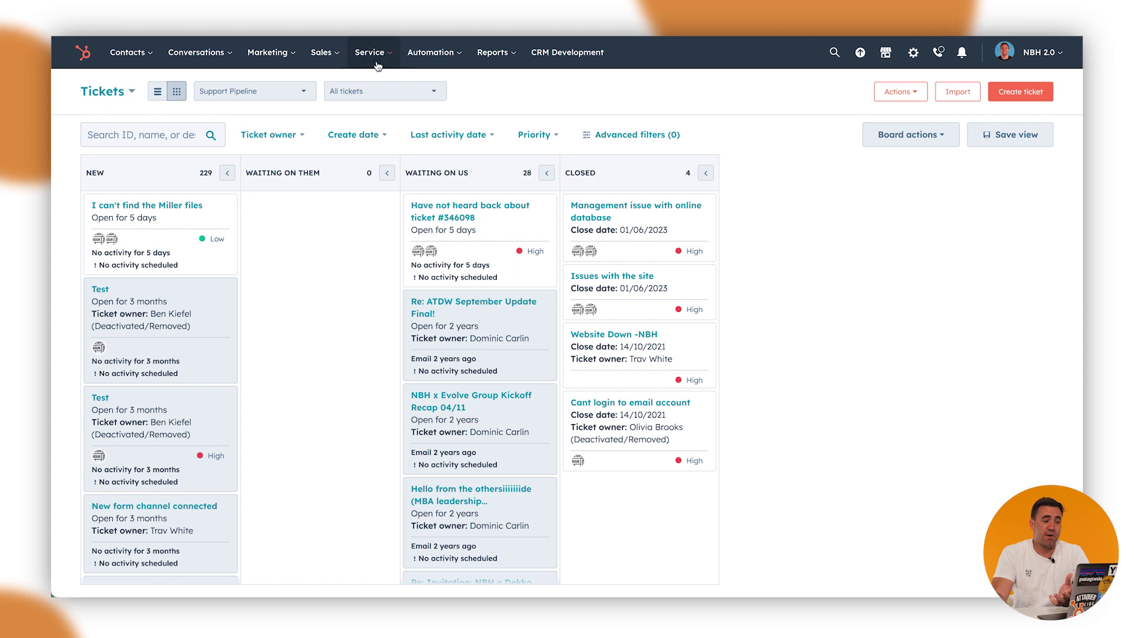
Open the tickets board and switch it to the HSHT Test Support Pipeline.
{"action": "mouse_move", "coordinate": [370, 55]}
{"action": "left_click", "coordinate": [369, 89]}
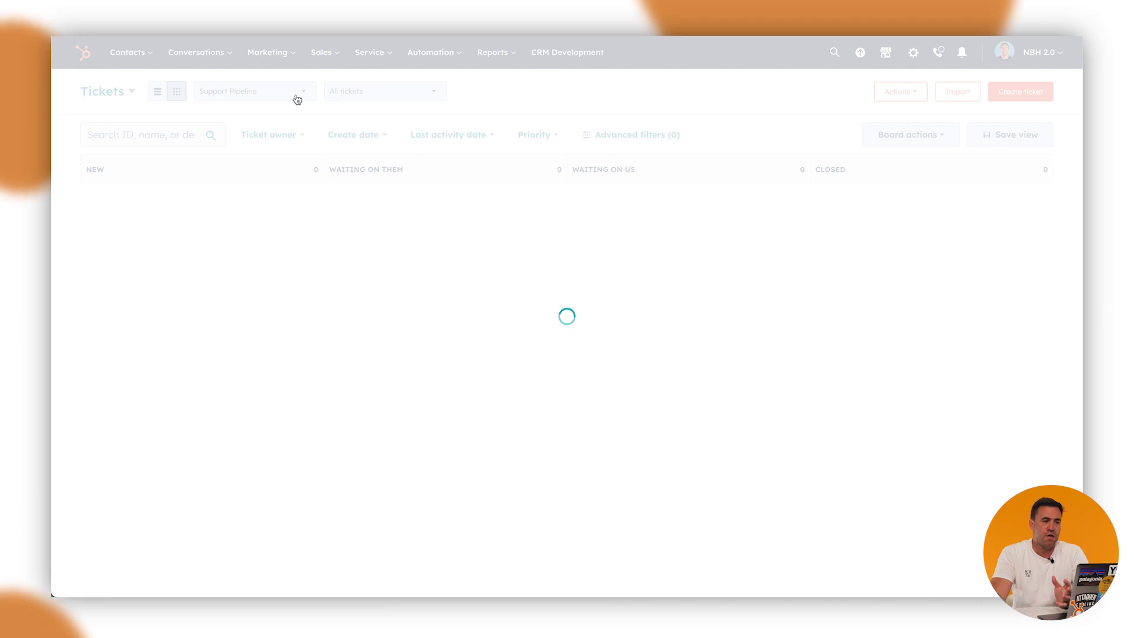
{"action": "left_click", "coordinate": [292, 98]}
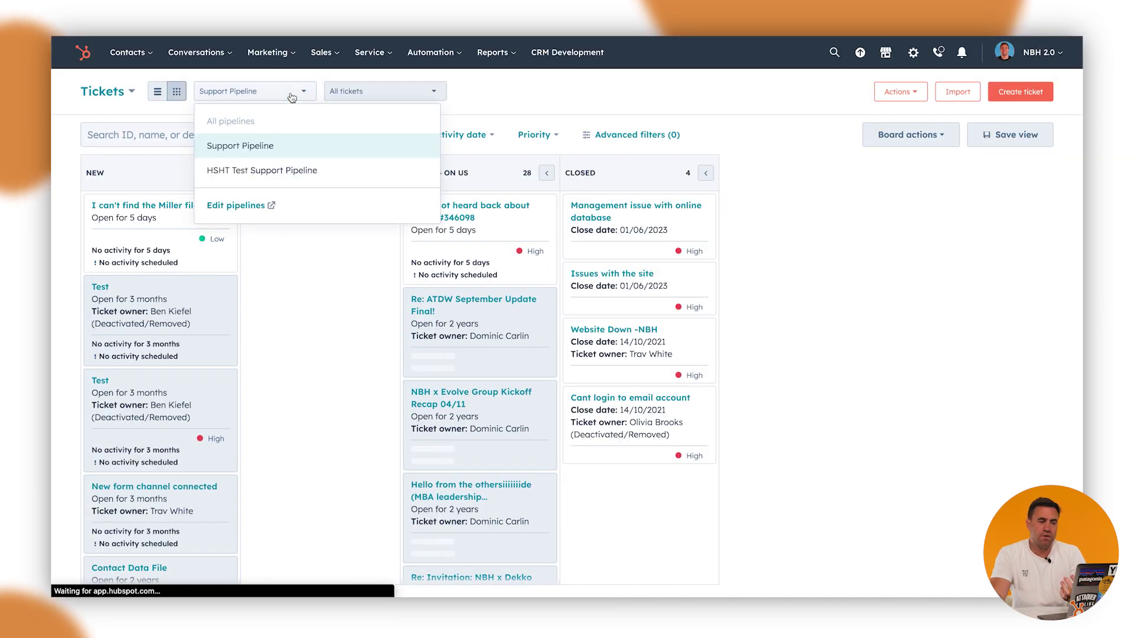
{"action": "left_click", "coordinate": [283, 169]}
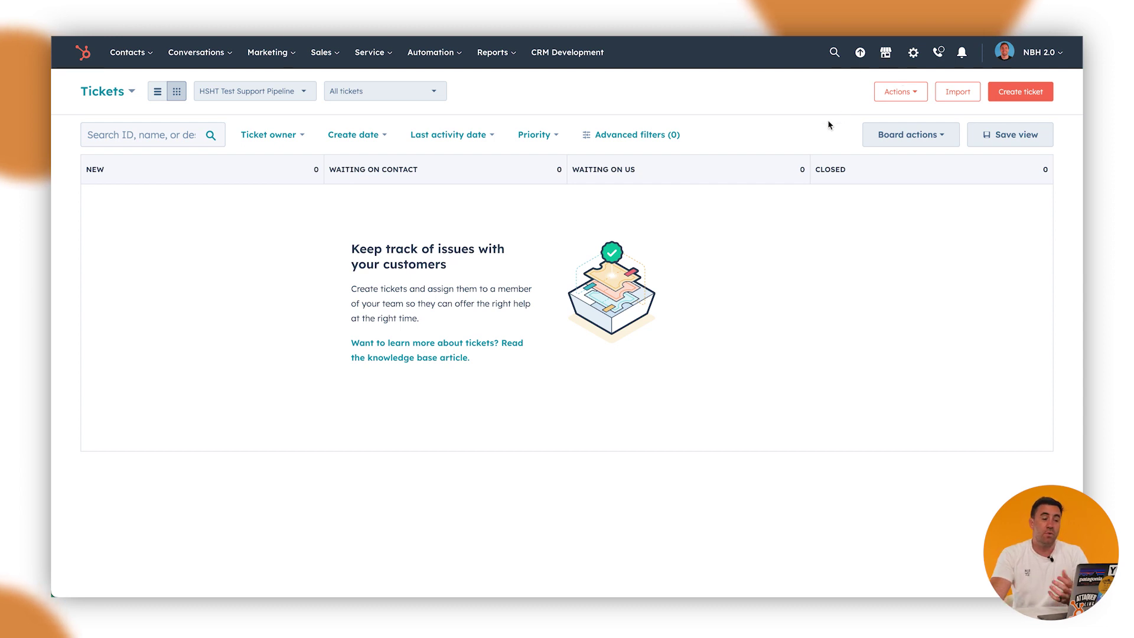
Open the ticket pipeline settings and review the statuses of the HSHT Test Support Pipeline.
{"action": "left_click", "coordinate": [911, 56]}
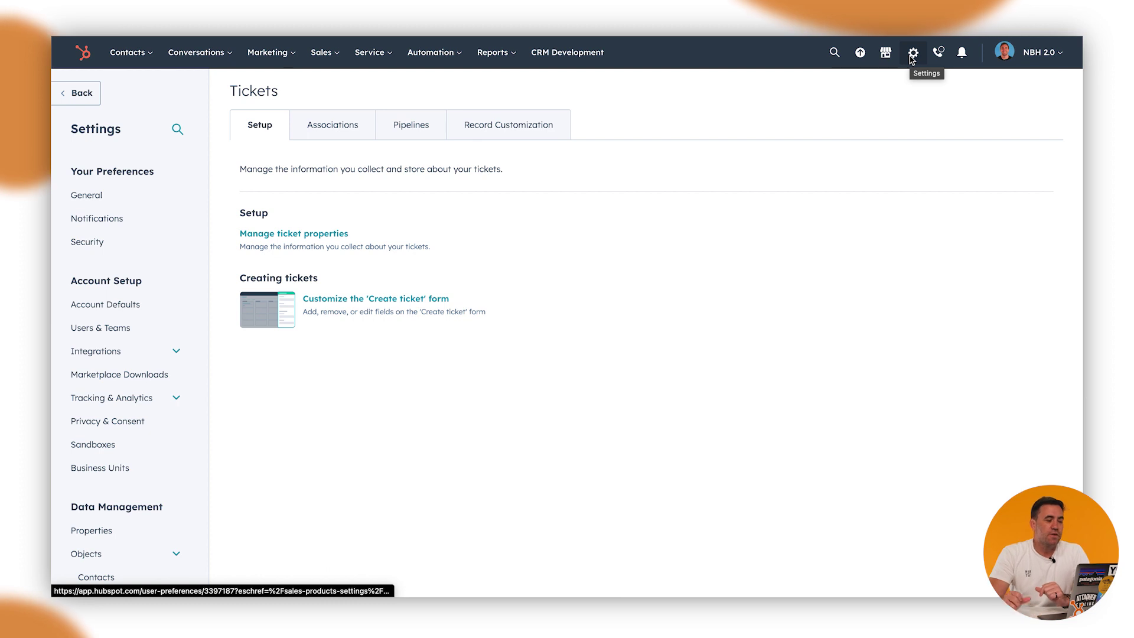
{"action": "left_click", "coordinate": [413, 129]}
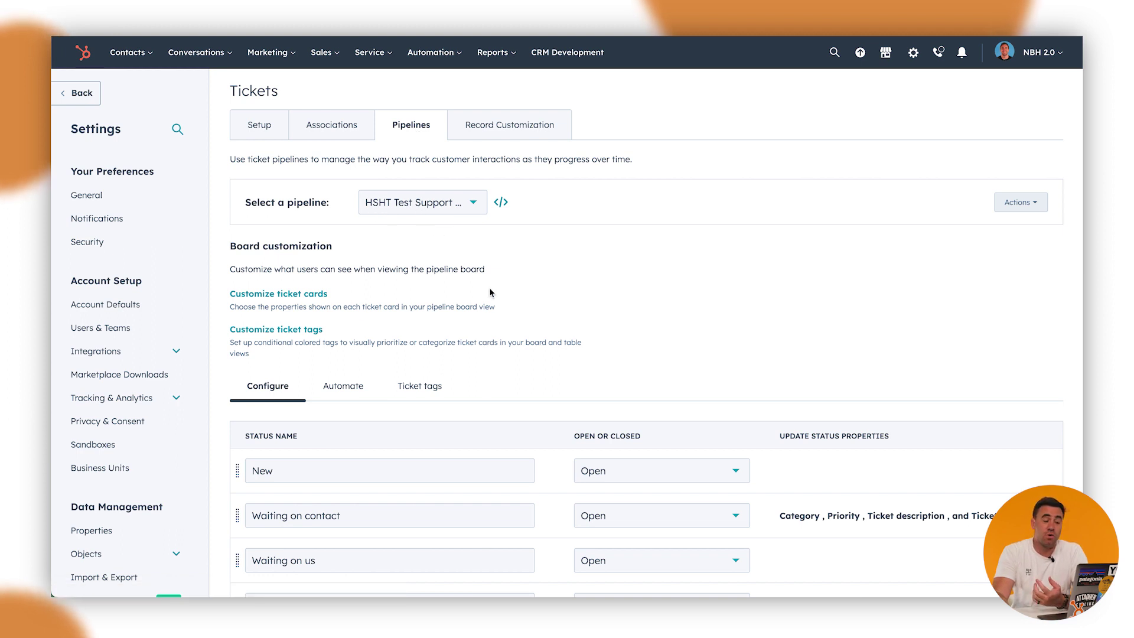
{"action": "scroll", "coordinate": [512, 436], "scroll_direction": "down", "scroll_amount": 3}
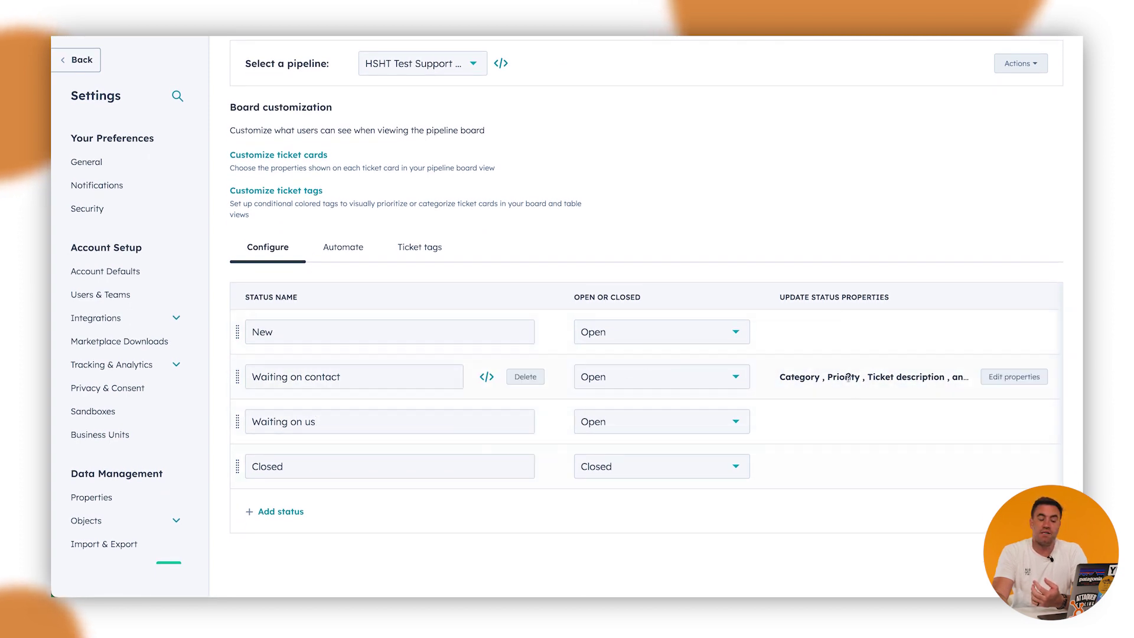
{"action": "scroll", "coordinate": [728, 256], "scroll_direction": "up", "scroll_amount": 2}
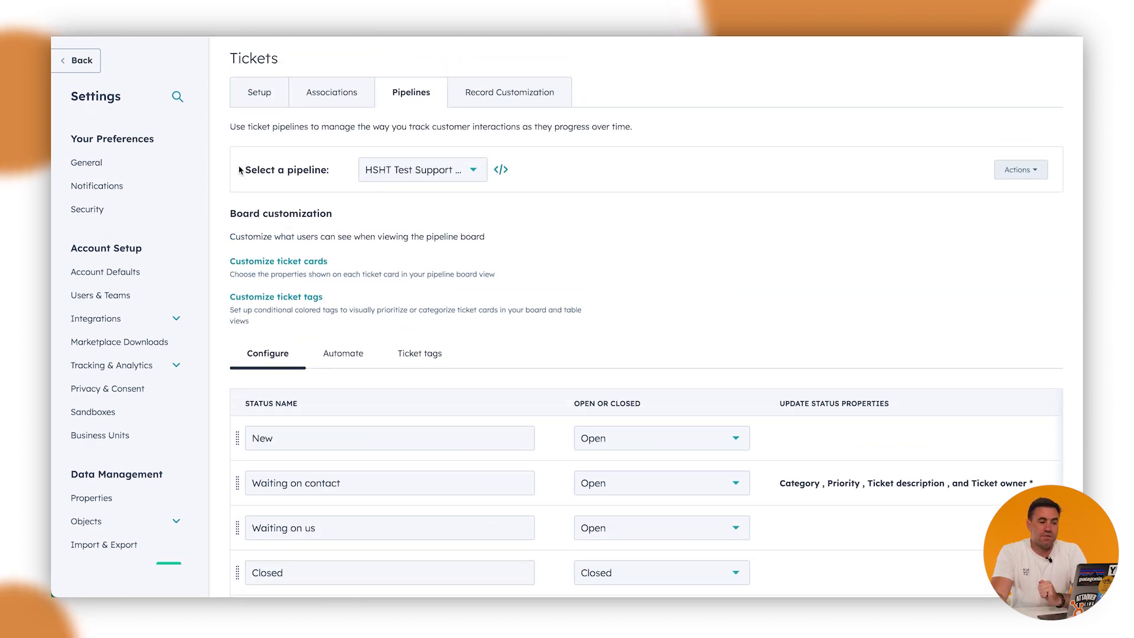
Create a new ticket pipeline named "HSHT Ticket Pipeline Example".
{"action": "left_click", "coordinate": [421, 179]}
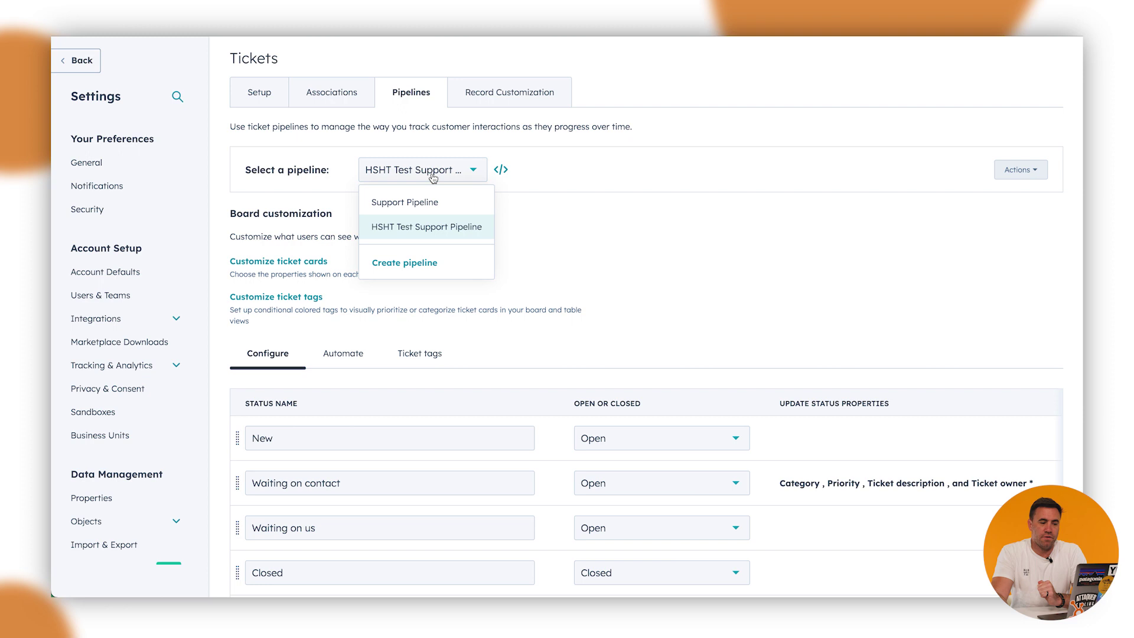
{"action": "left_click", "coordinate": [413, 265]}
{"action": "left_click", "coordinate": [538, 206]}
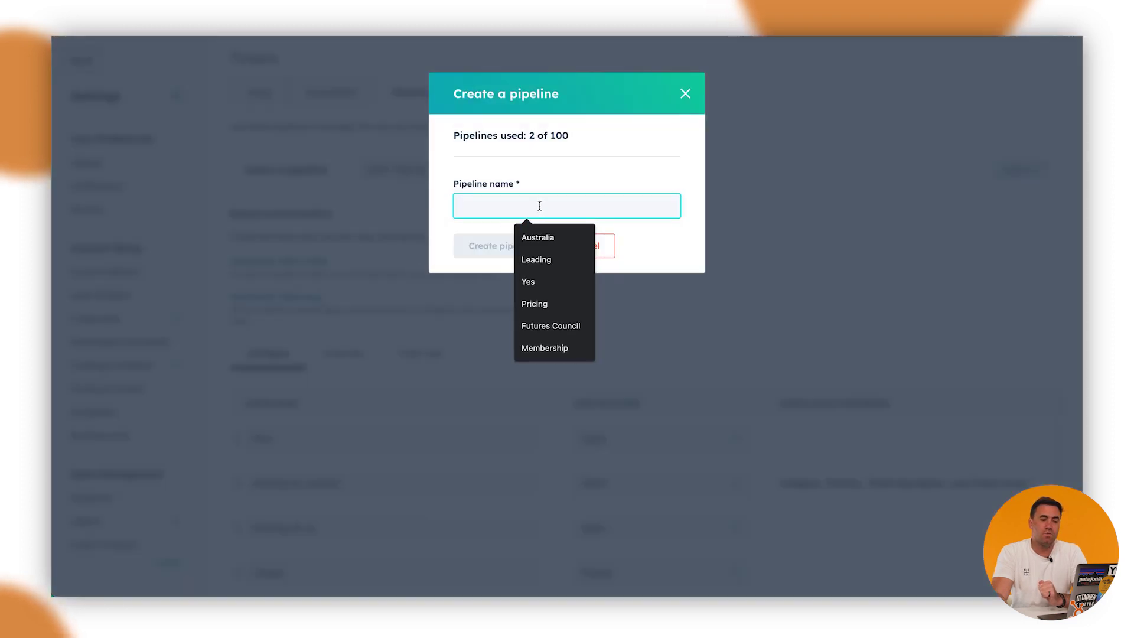
{"action": "left_click", "coordinate": [538, 191]}
{"action": "left_click", "coordinate": [518, 208]}
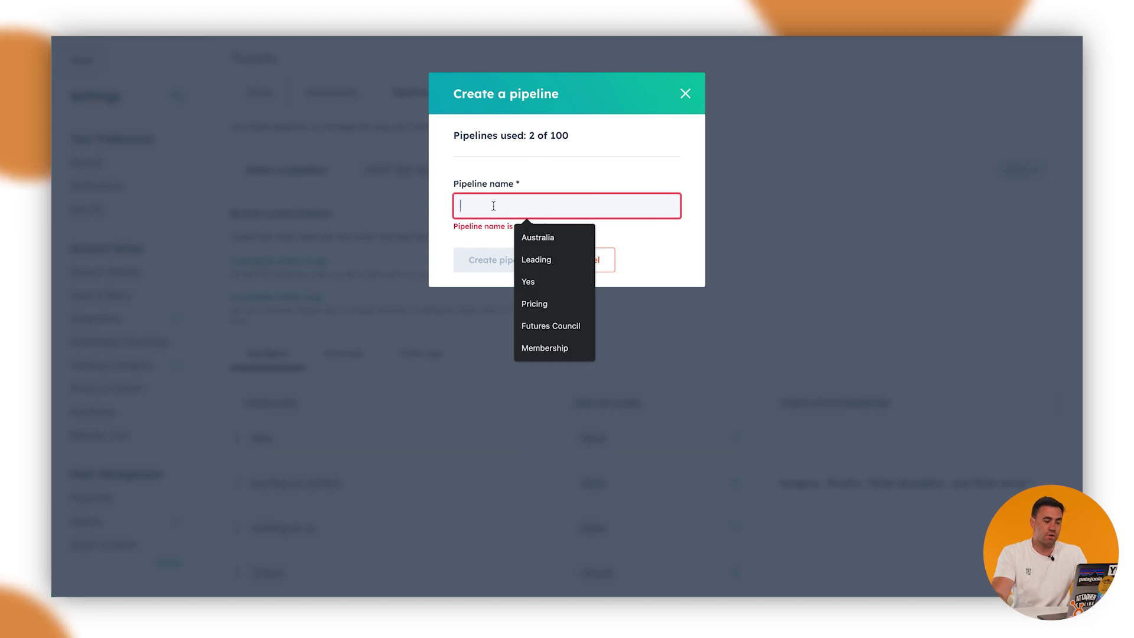
{"action": "type", "text": "HSHT Ticket Pipeline"}
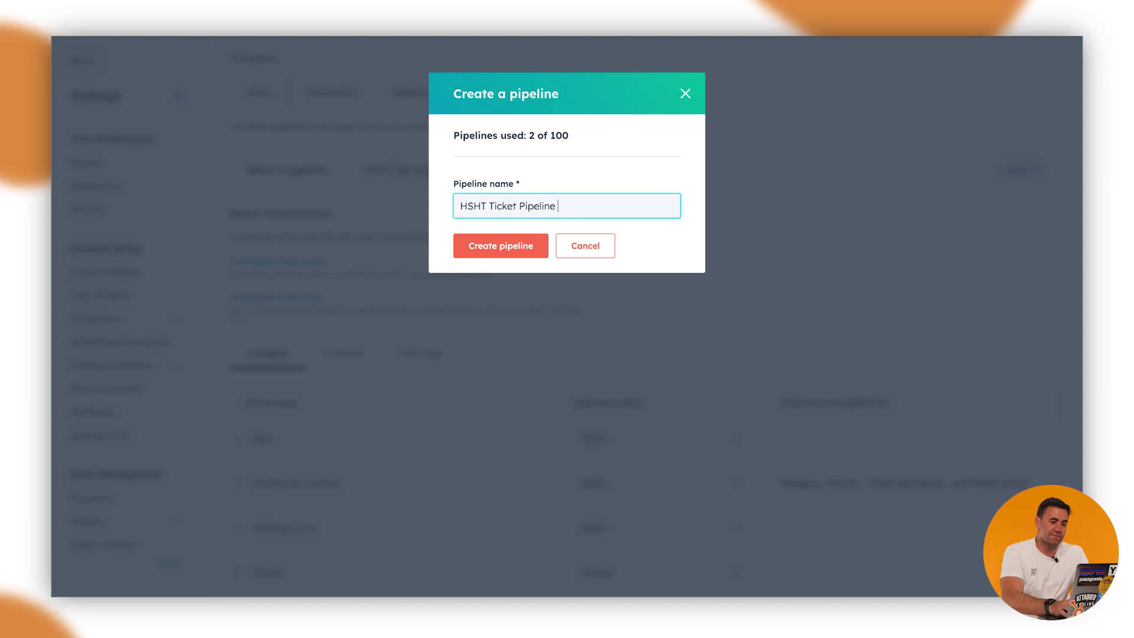
{"action": "type", "text": " Example"}
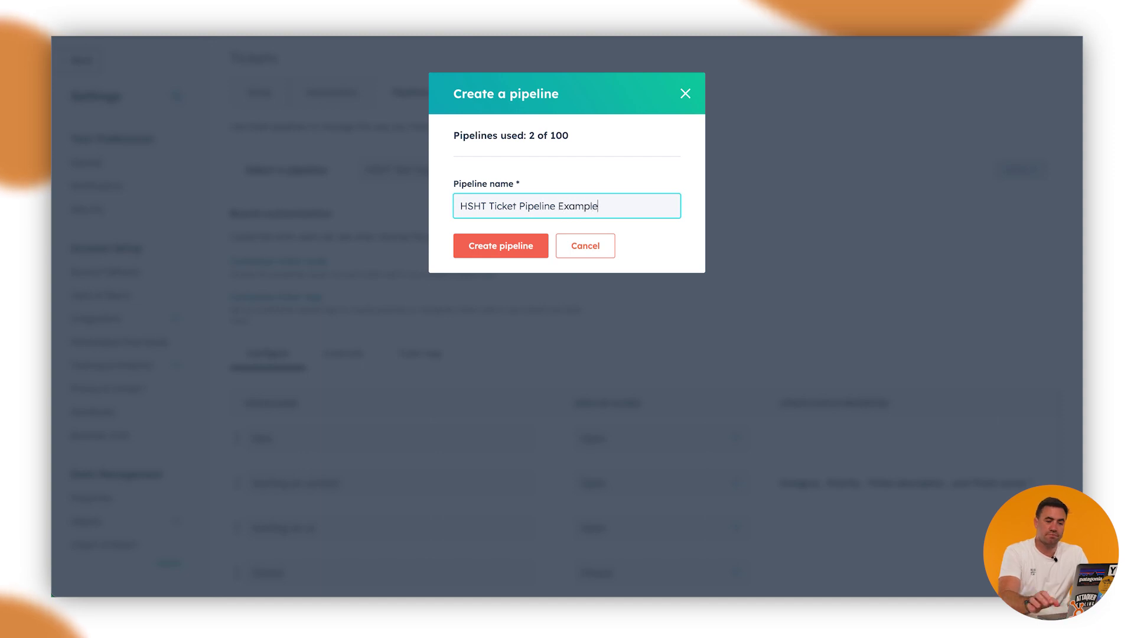
{"action": "left_click", "coordinate": [512, 250]}
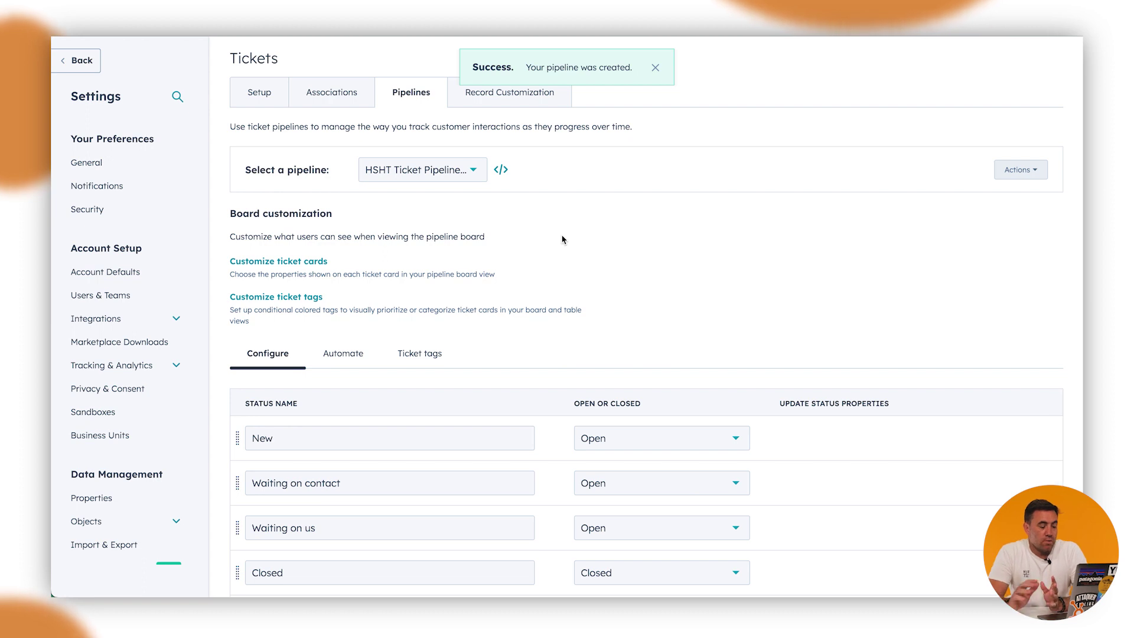
Review the new pipeline's default statuses and display HSHT Ticket Pipeline Example on the tickets board.
{"action": "scroll", "coordinate": [620, 314], "scroll_direction": "down", "scroll_amount": 2}
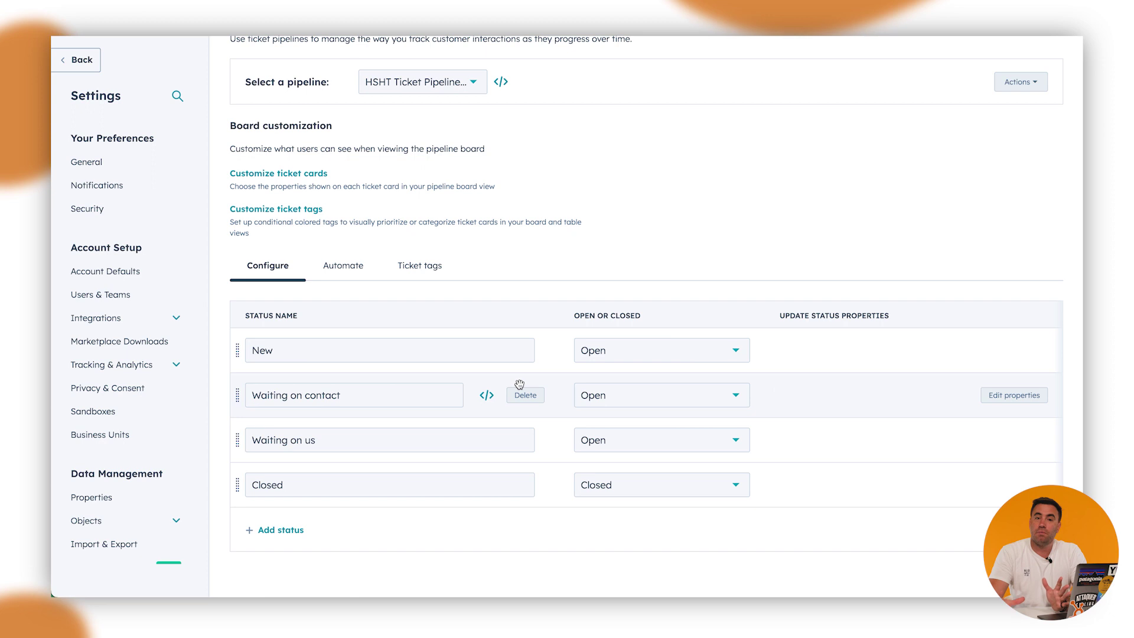
{"action": "scroll", "coordinate": [460, 330], "scroll_direction": "up", "scroll_amount": 3}
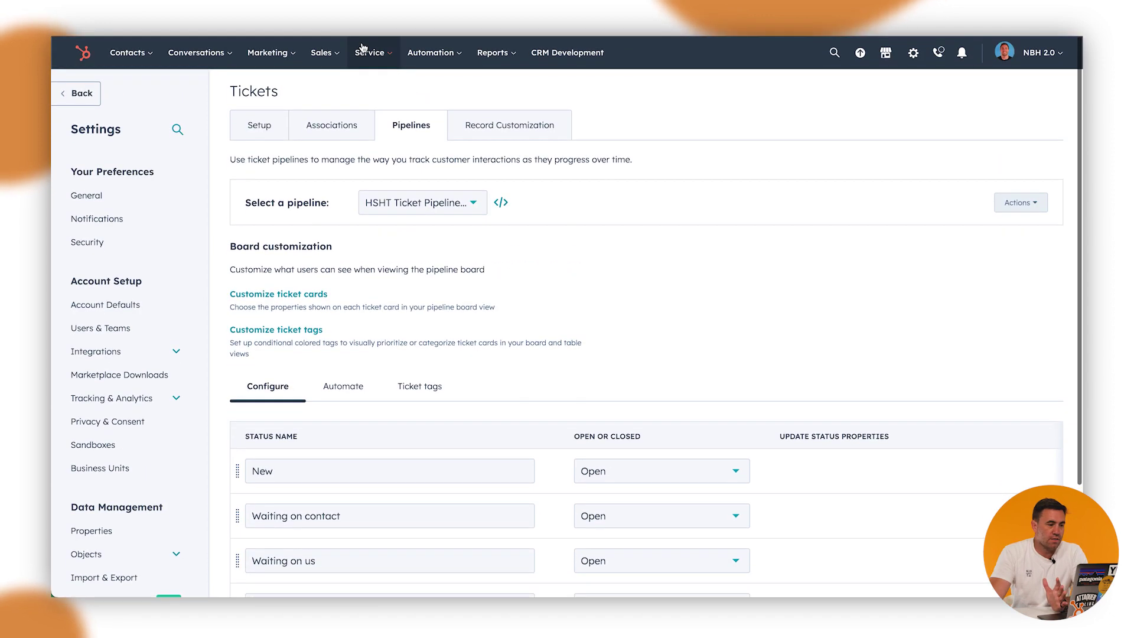
{"action": "left_click", "coordinate": [370, 51]}
{"action": "left_click", "coordinate": [375, 85]}
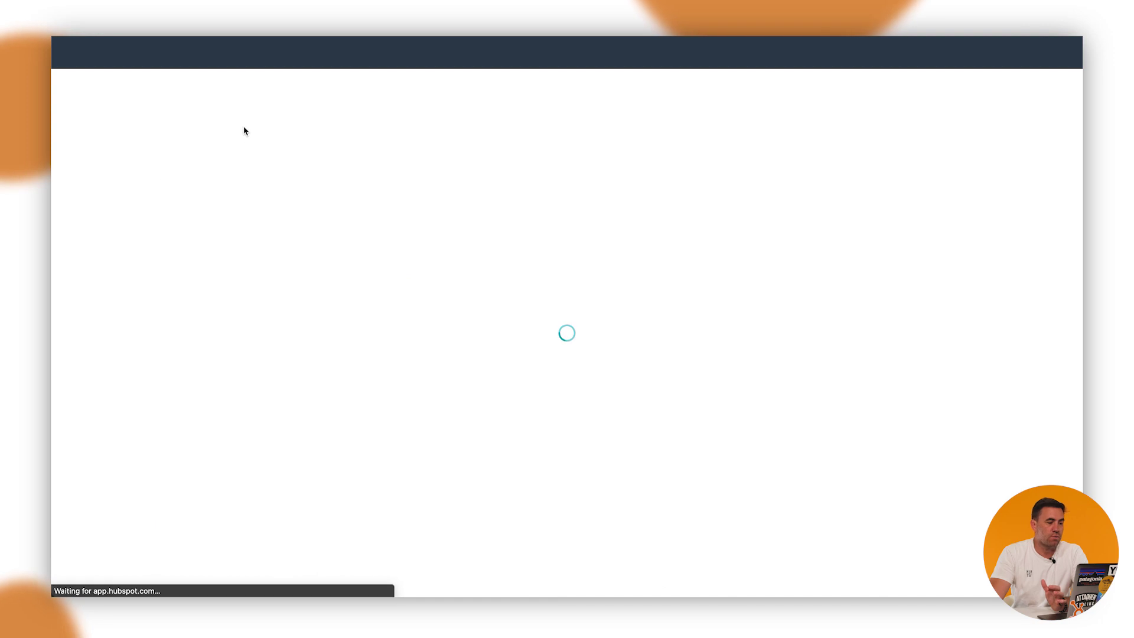
{"action": "left_click", "coordinate": [280, 94]}
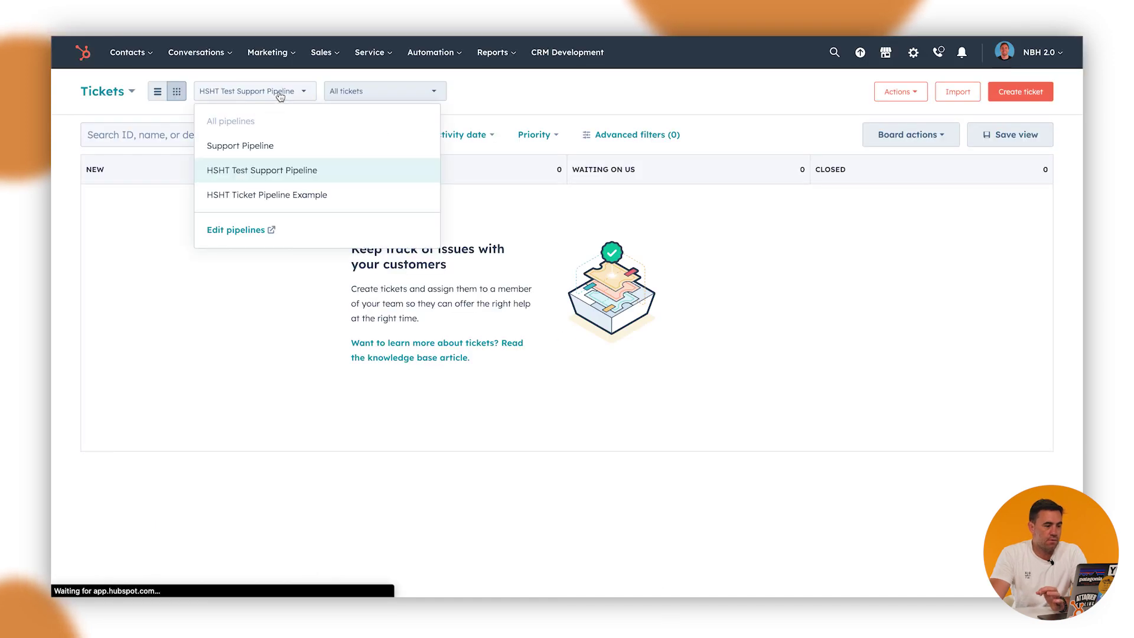
{"action": "left_click", "coordinate": [304, 201]}
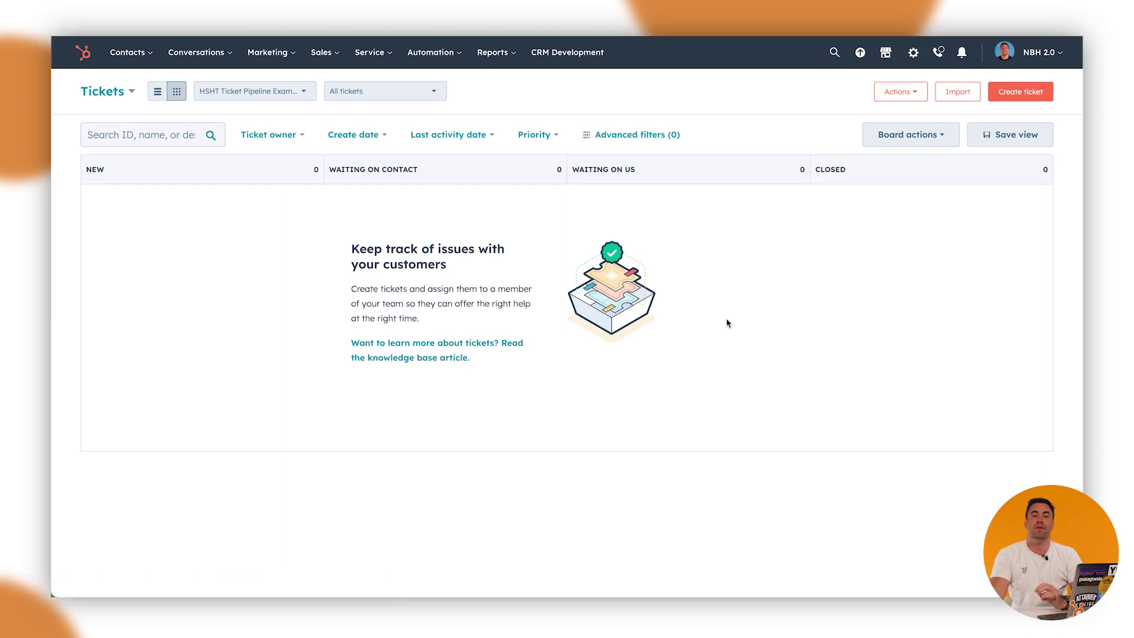
Return to the ticket pipeline settings and bring up the status list of the HSHT Test Support Pipeline.
{"action": "left_click", "coordinate": [914, 53]}
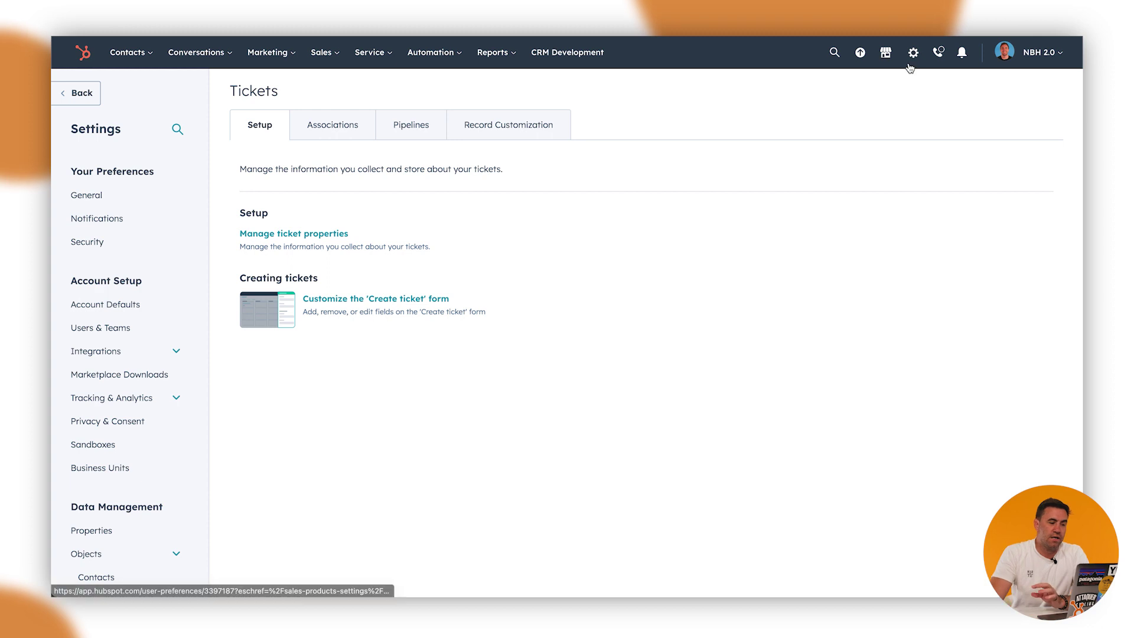
{"action": "left_click", "coordinate": [413, 122]}
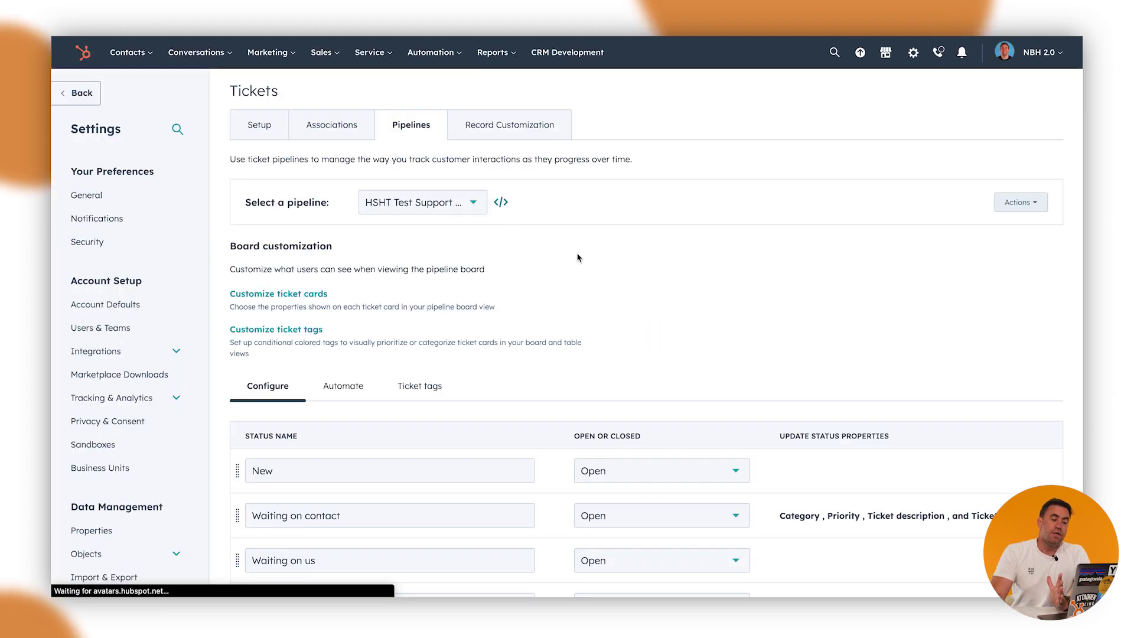
{"action": "scroll", "coordinate": [661, 440], "scroll_direction": "down", "scroll_amount": 3}
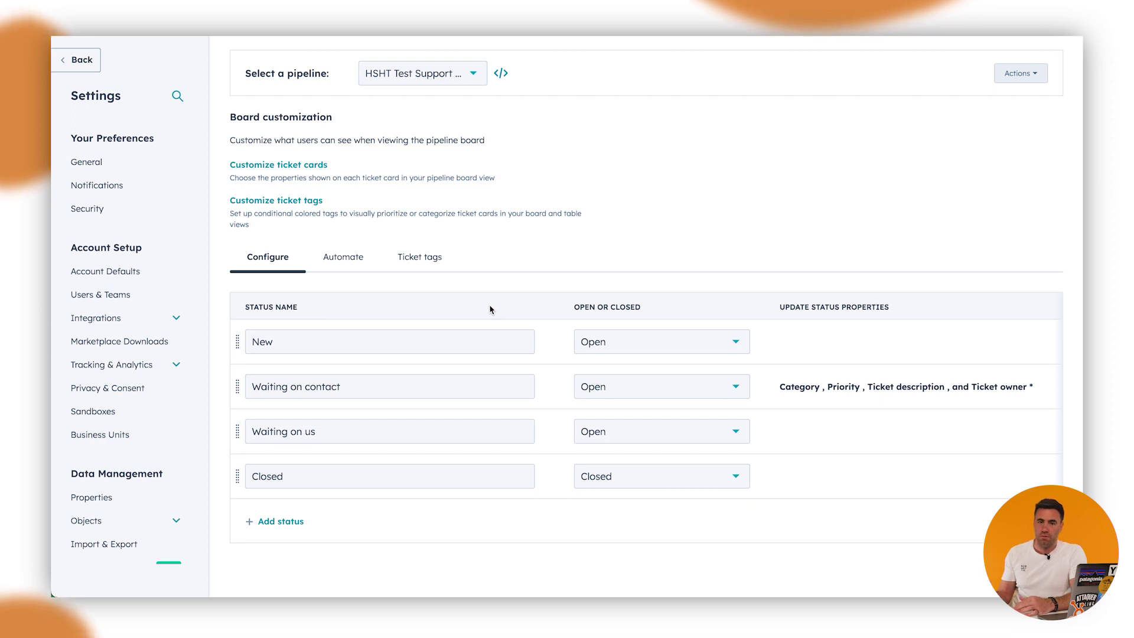
Add and save a status named "Test", and place it between Waiting on us and Closed.
{"action": "left_click", "coordinate": [333, 383]}
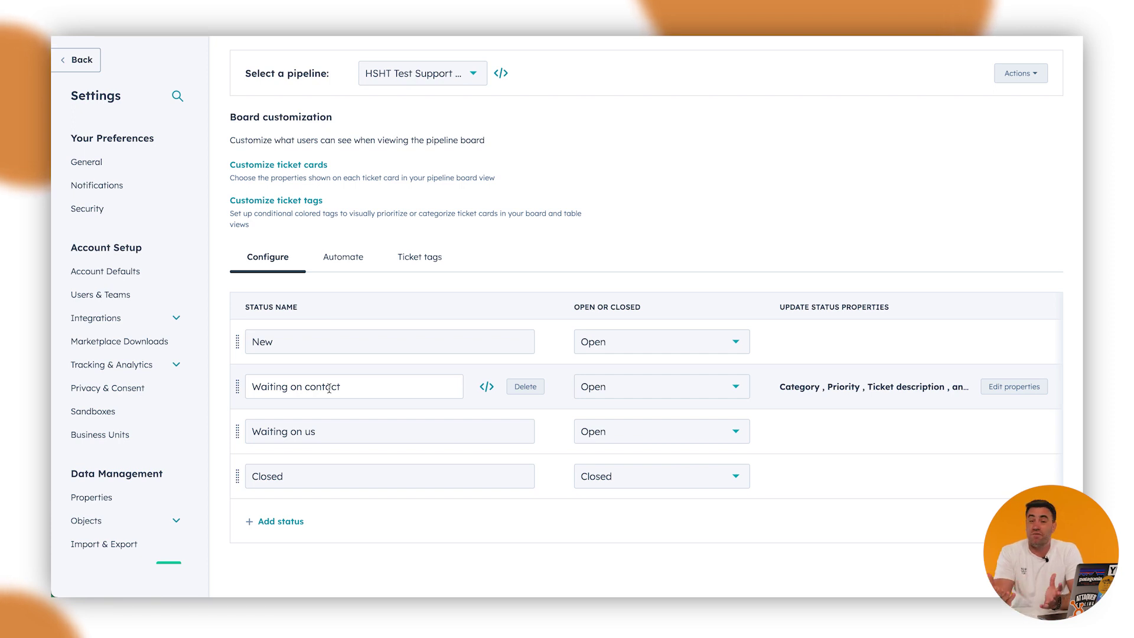
{"action": "left_click", "coordinate": [277, 521]}
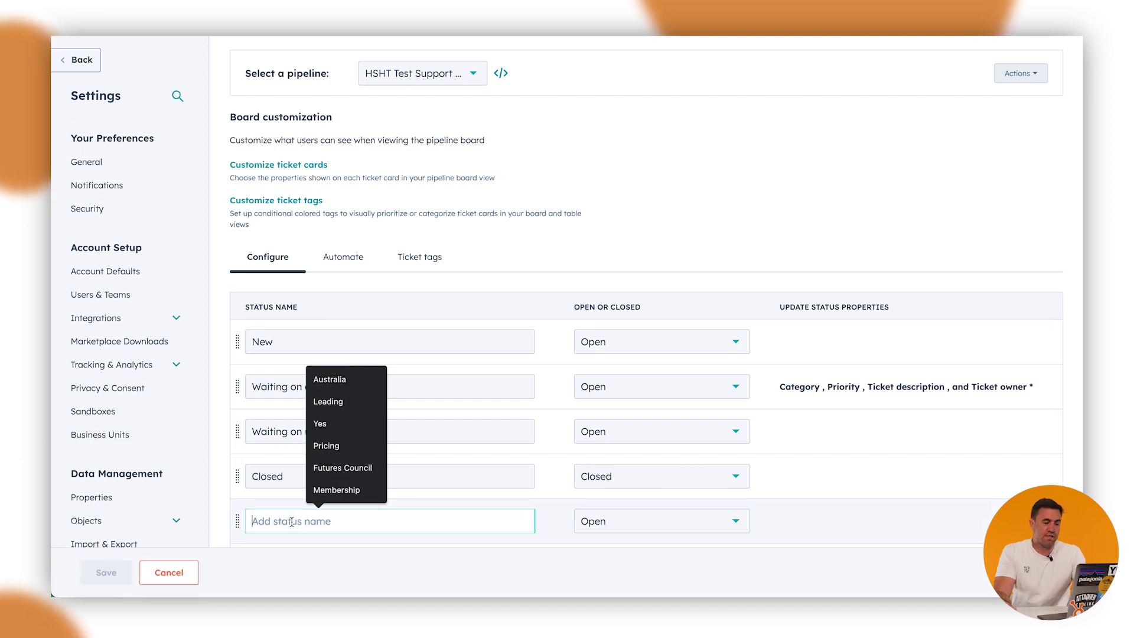
{"action": "type", "text": "Test"}
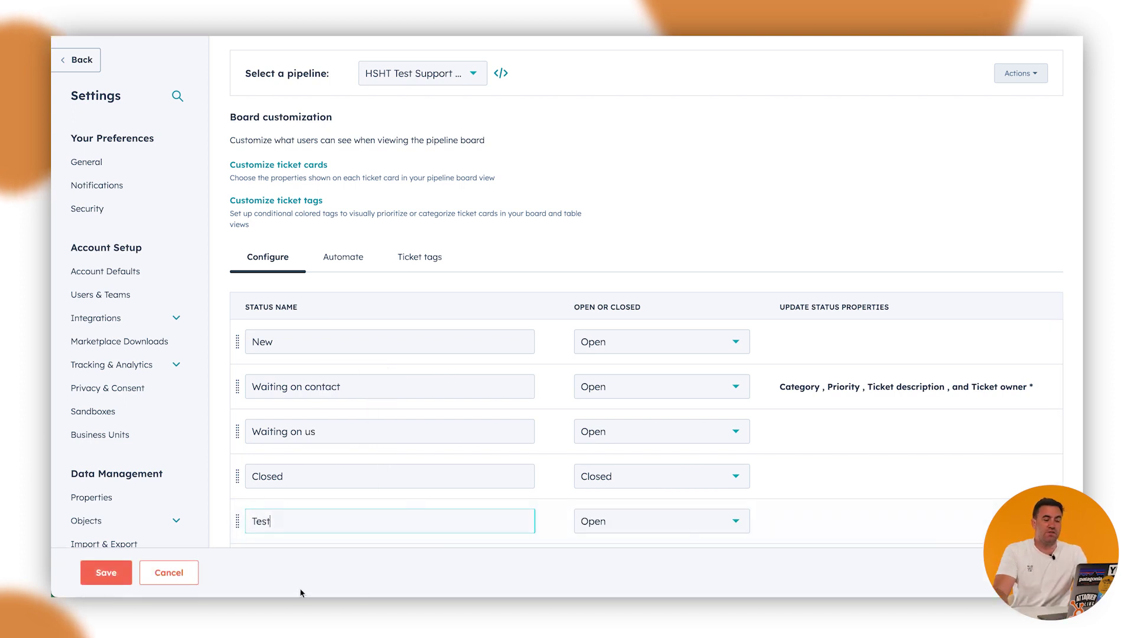
{"action": "left_click", "coordinate": [127, 574]}
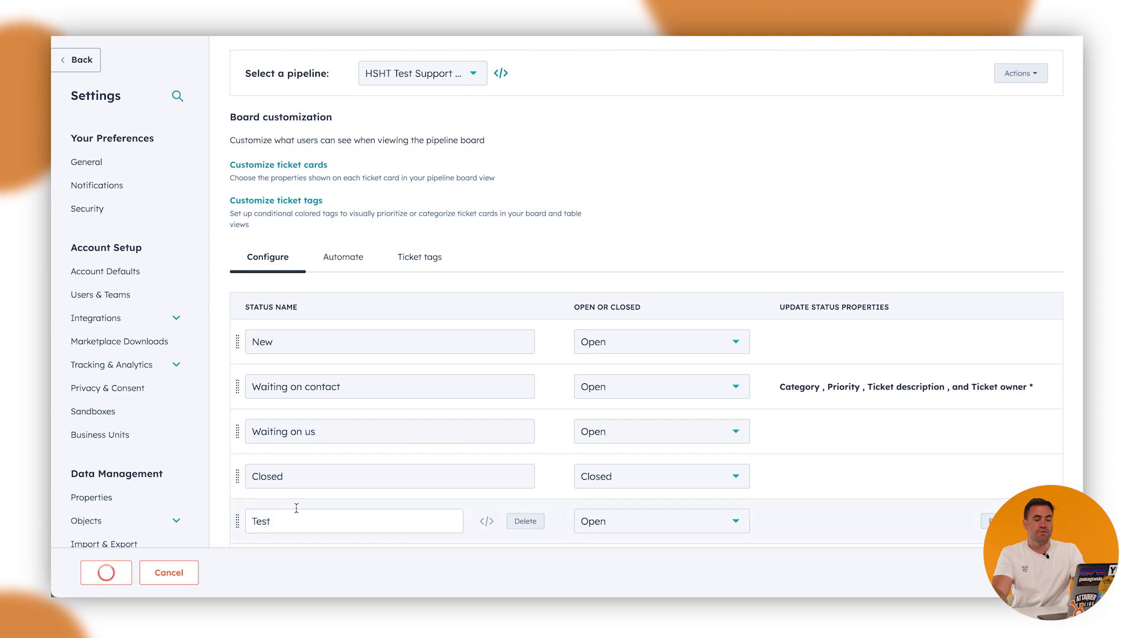
{"action": "left_click_drag", "start_coordinate": [238, 494], "coordinate": [240, 448]}
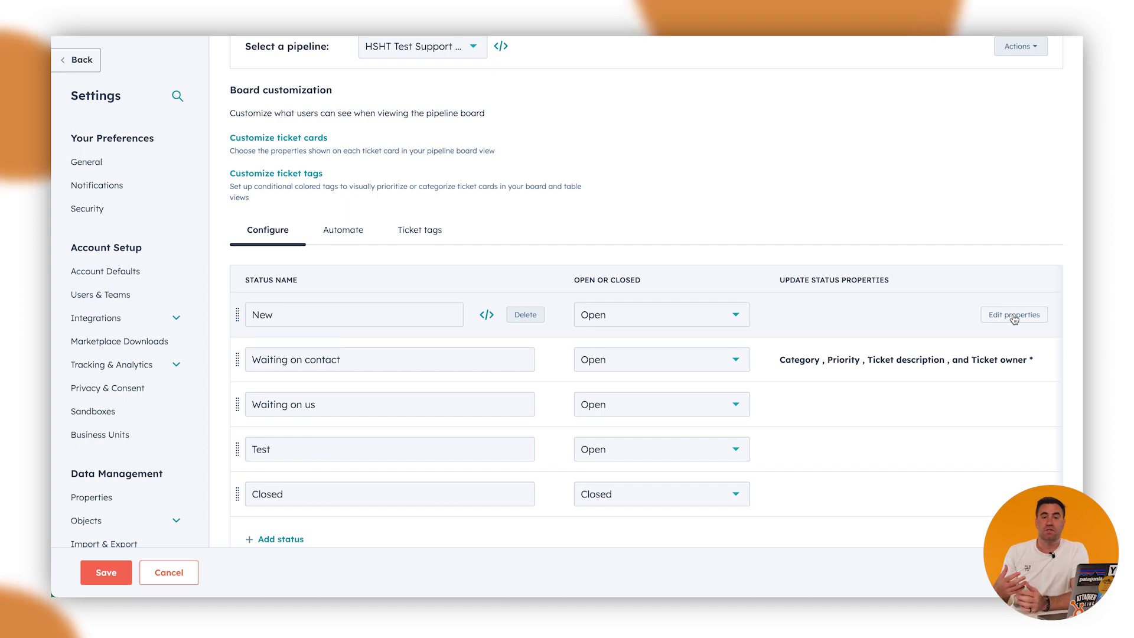
Select Resolution, Category and Priority as the update properties for the New status.
{"action": "left_click", "coordinate": [1014, 314]}
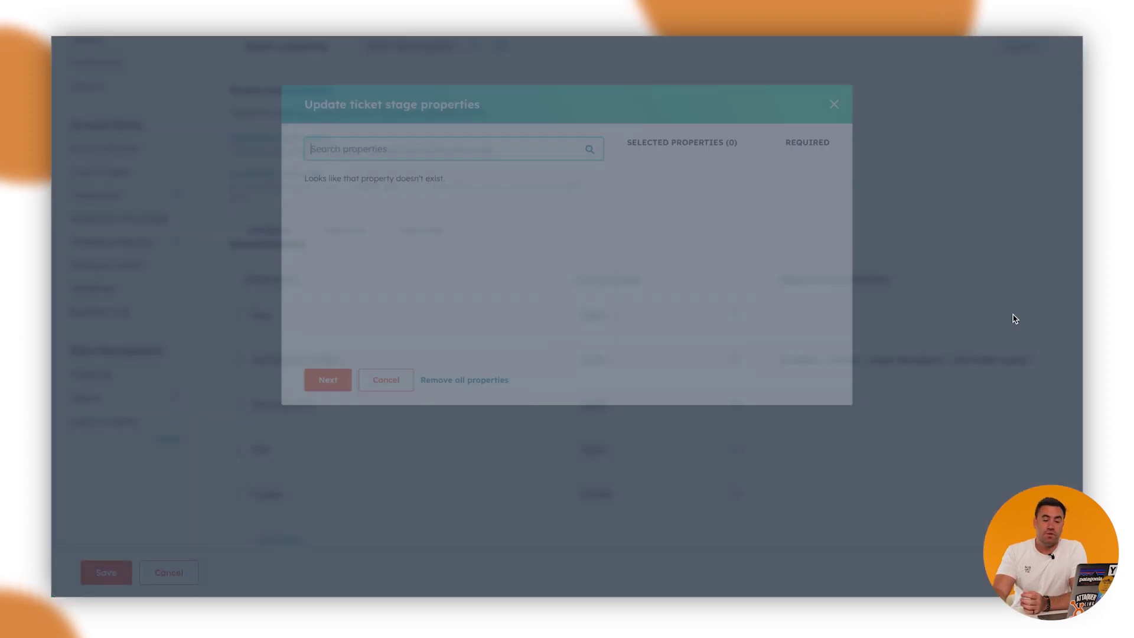
{"action": "scroll", "coordinate": [391, 254], "scroll_direction": "down", "scroll_amount": 1}
{"action": "scroll", "coordinate": [387, 253], "scroll_direction": "down", "scroll_amount": 1}
{"action": "scroll", "coordinate": [384, 260], "scroll_direction": "up", "scroll_amount": 3}
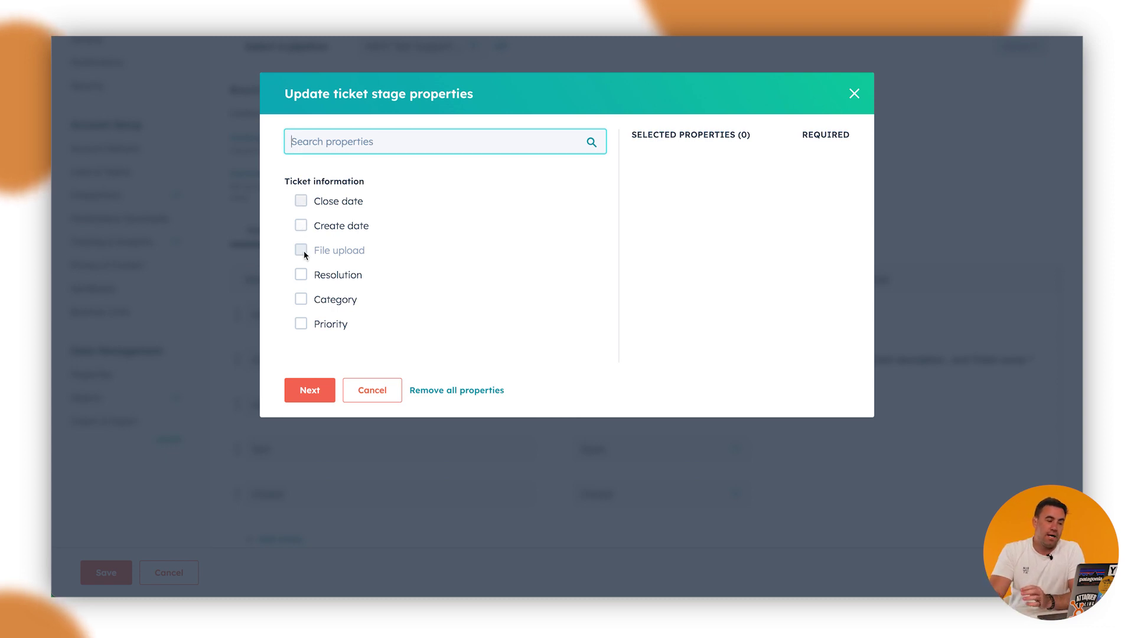
{"action": "left_click", "coordinate": [301, 276]}
{"action": "left_click", "coordinate": [300, 299]}
{"action": "left_click", "coordinate": [301, 324]}
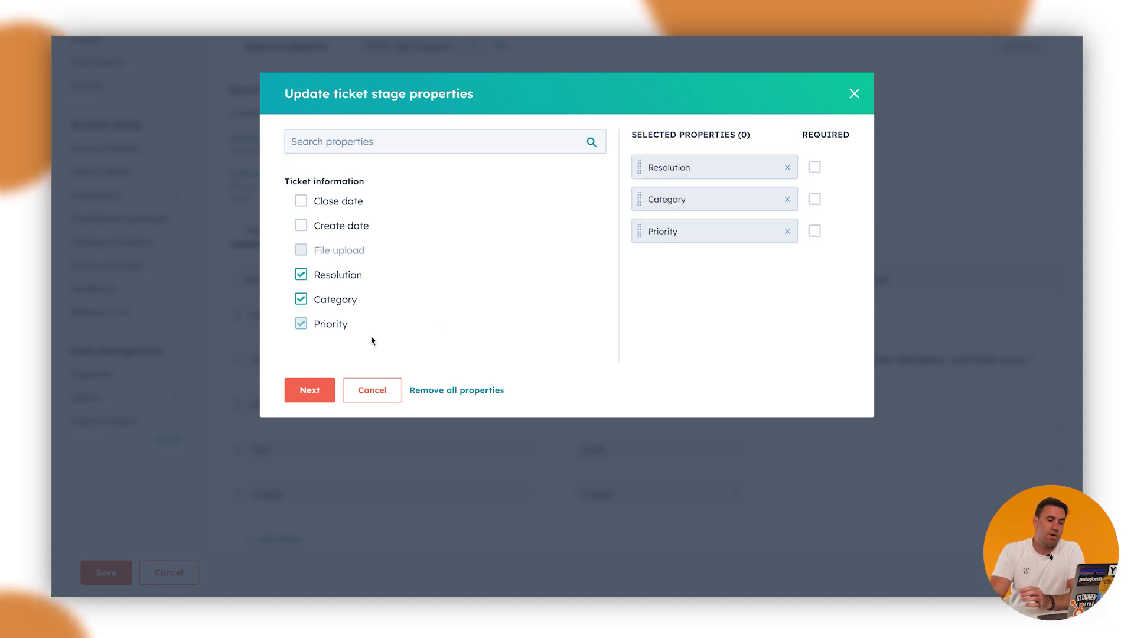
Make Resolution, Category and Priority required for the New status and save the pipeline.
{"action": "left_click", "coordinate": [817, 169]}
{"action": "left_click", "coordinate": [815, 200]}
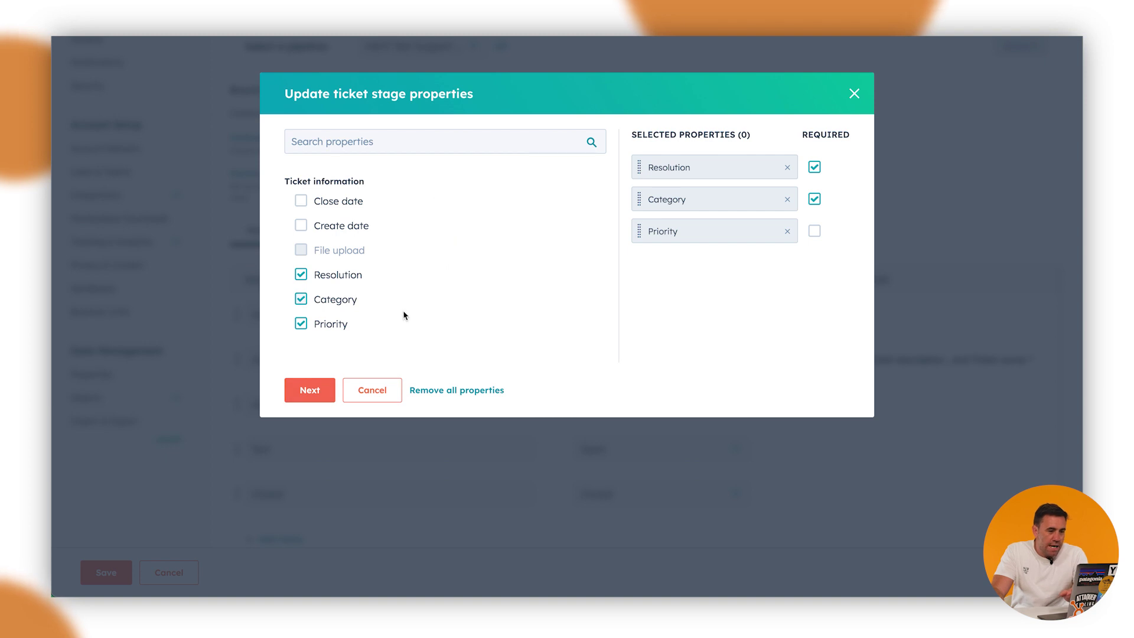
{"action": "left_click", "coordinate": [815, 230]}
{"action": "left_click", "coordinate": [308, 391]}
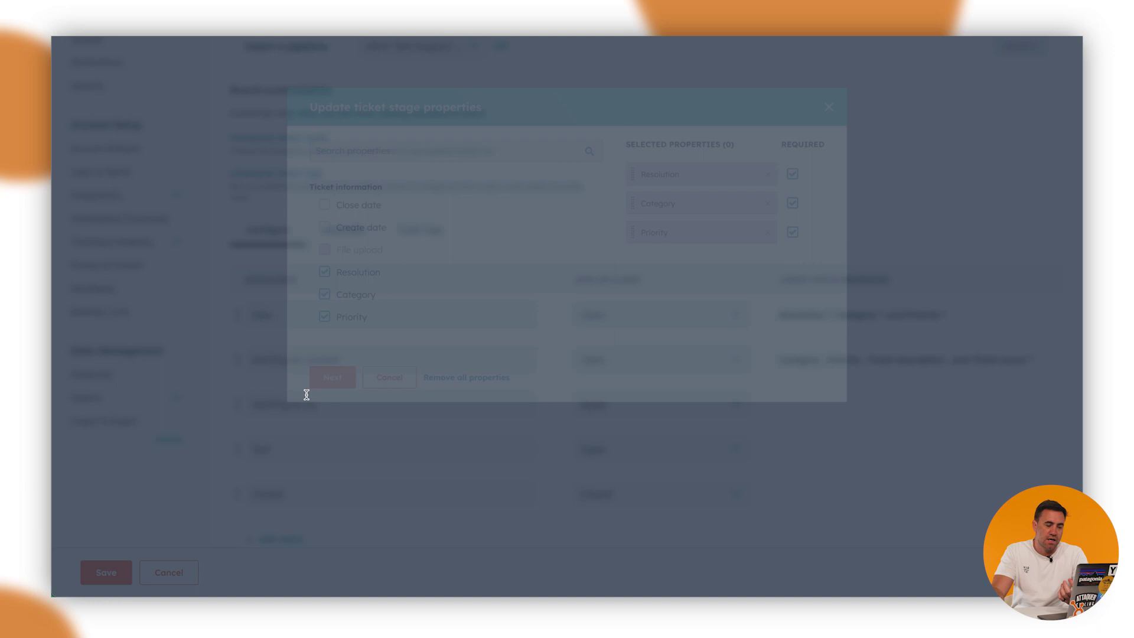
{"action": "left_click", "coordinate": [117, 573]}
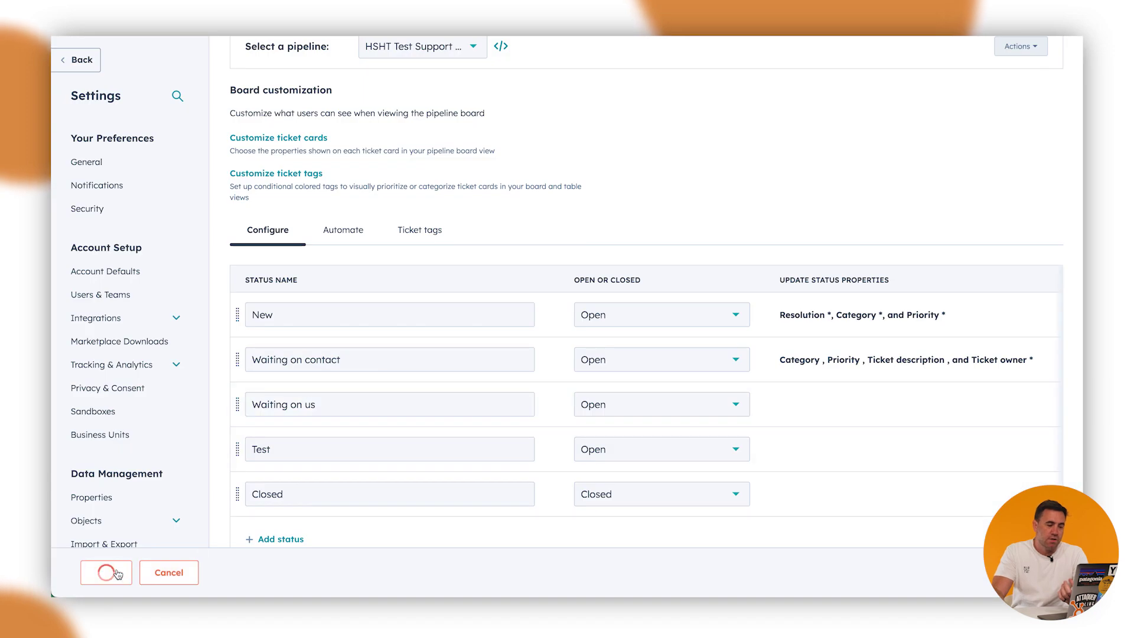
Examine the pipeline's automation settings, including connected channels, SLAs and the ticket status update triggers.
{"action": "scroll", "coordinate": [593, 242], "scroll_direction": "up", "scroll_amount": 2}
{"action": "left_click", "coordinate": [344, 316]}
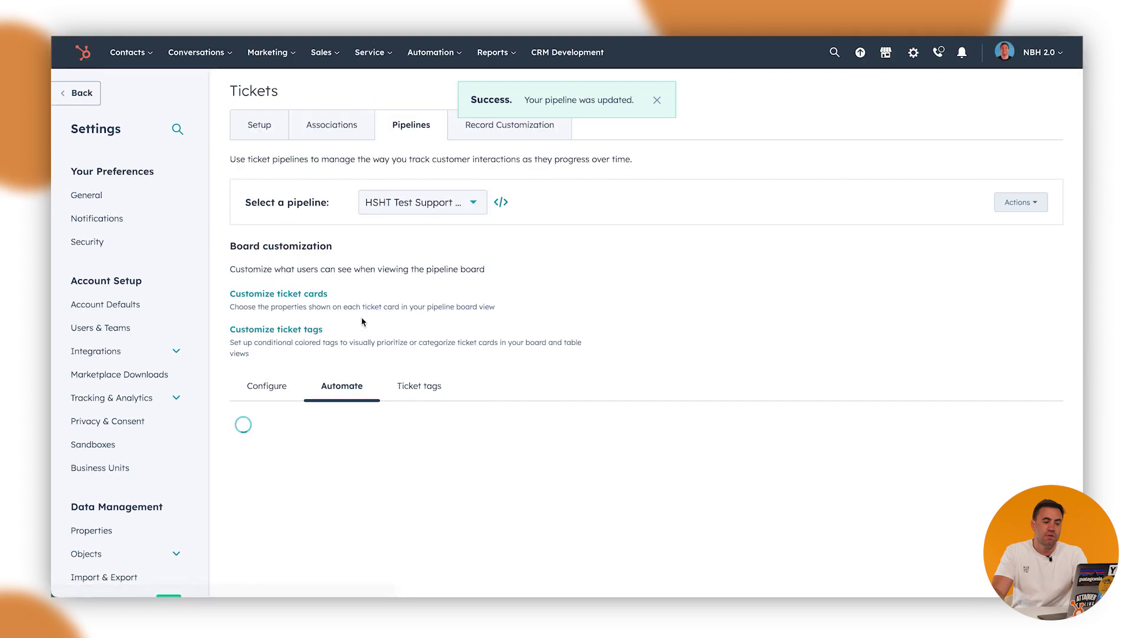
{"action": "scroll", "coordinate": [517, 321], "scroll_direction": "down", "scroll_amount": 3}
{"action": "mouse_move", "coordinate": [307, 404]}
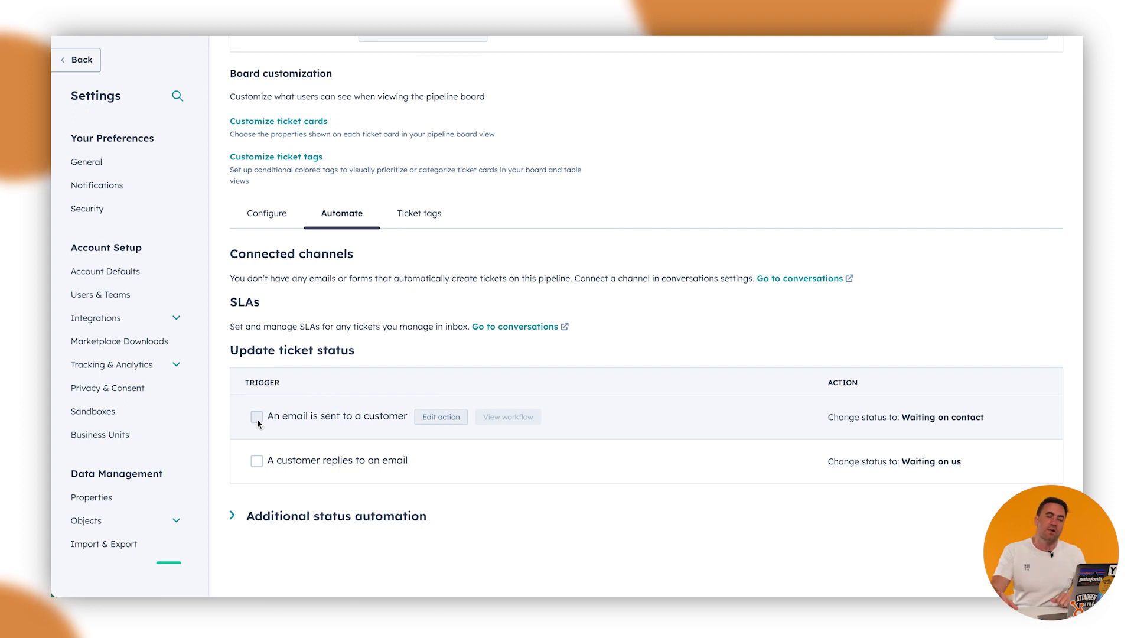
{"action": "scroll", "coordinate": [366, 248], "scroll_direction": "up", "scroll_amount": 3}
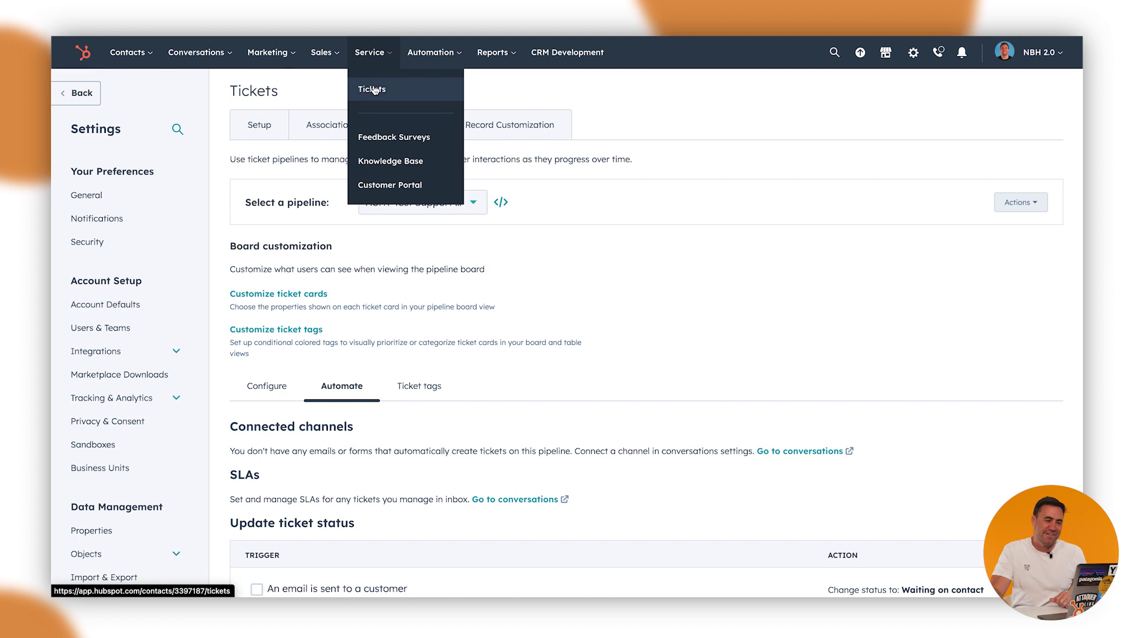
Create a ticket named "HSHT Test" in the HSHT Ticket Pipeline Example with the status New.
{"action": "left_click", "coordinate": [373, 89]}
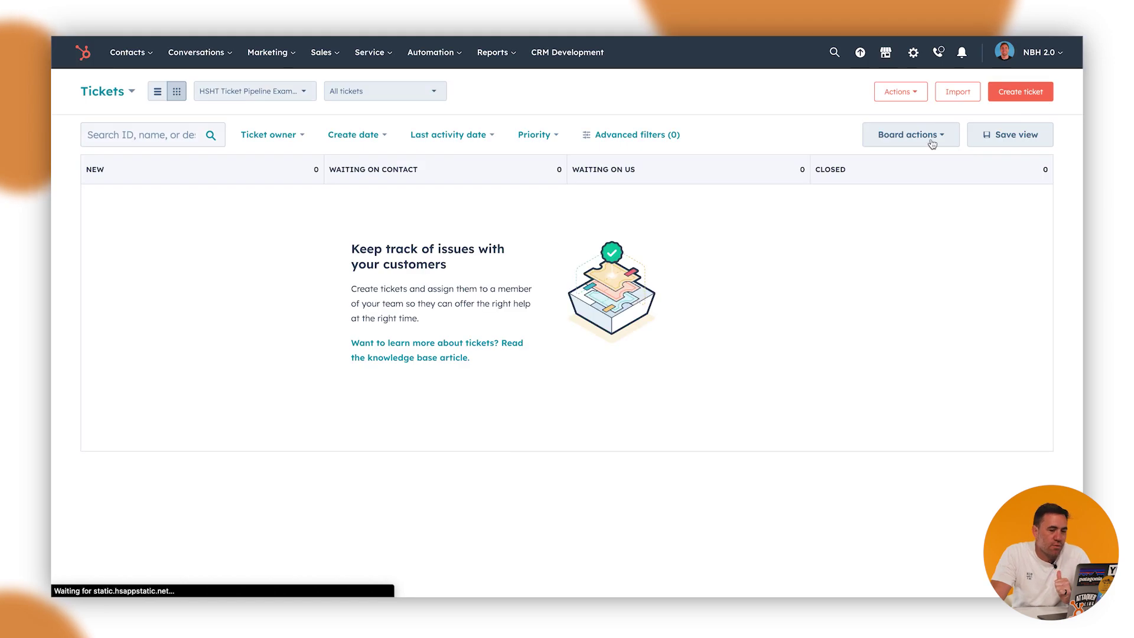
{"action": "left_click", "coordinate": [1011, 94]}
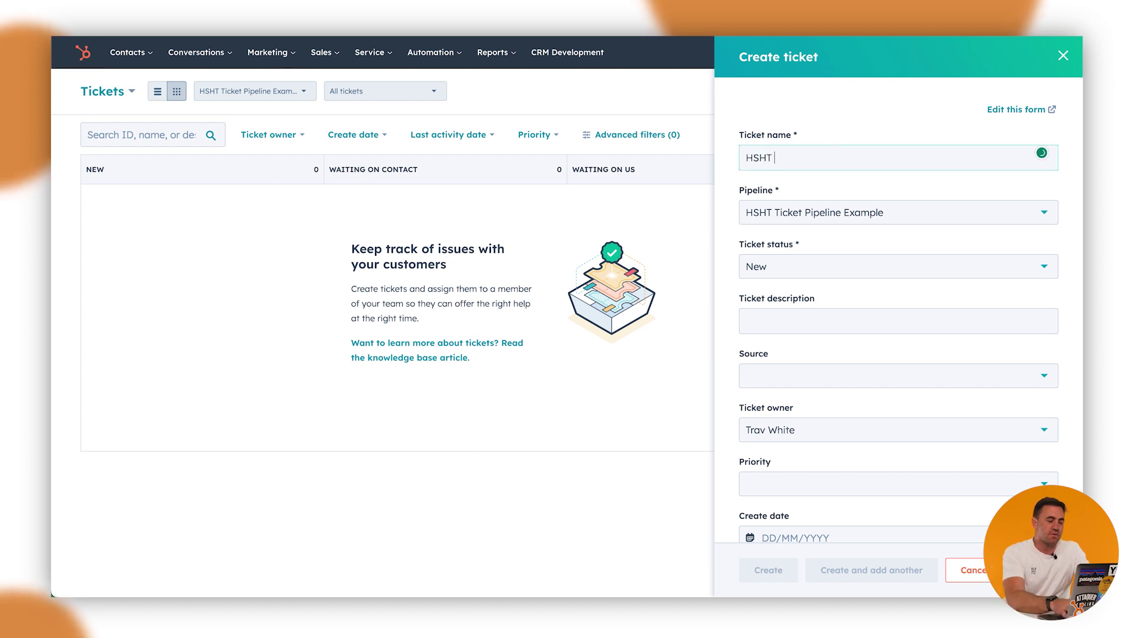
{"action": "scroll", "coordinate": [843, 451], "scroll_direction": "down", "scroll_amount": 5}
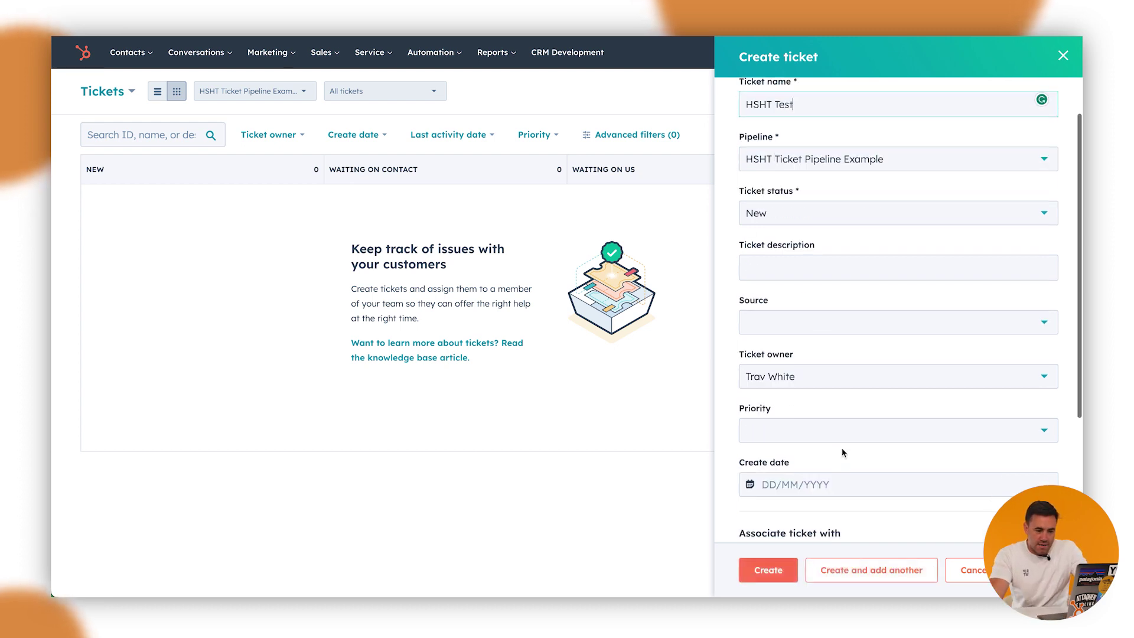
{"action": "left_click", "coordinate": [781, 570]}
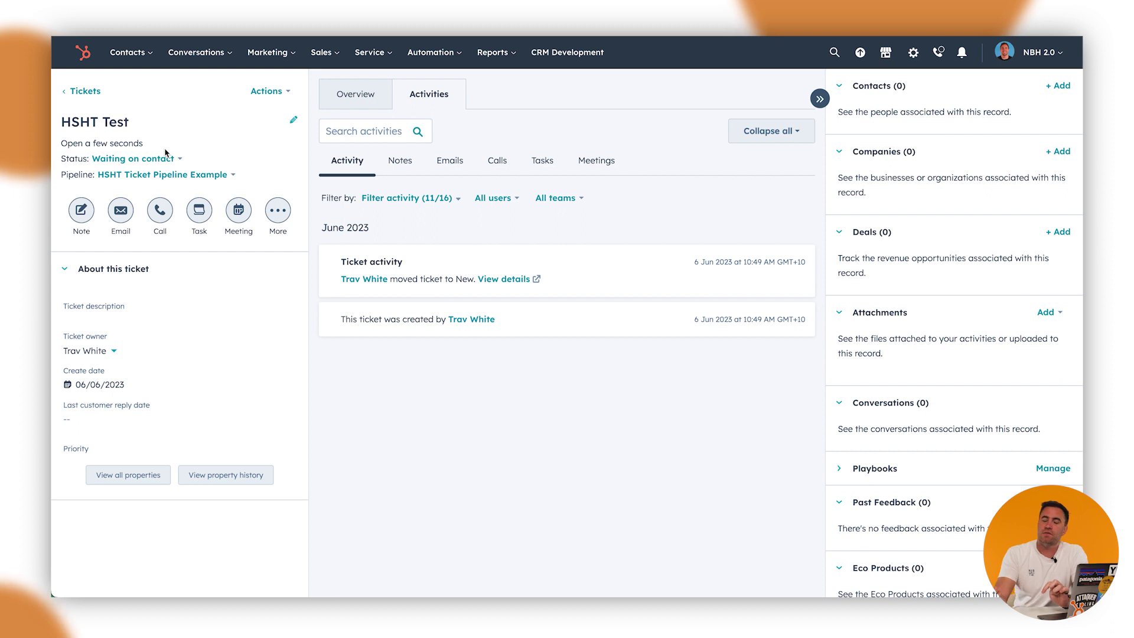
Change the HSHT Test ticket's pipeline to HSHT Test Support Pipeline at stage New, and try to save without the required properties.
{"action": "left_click", "coordinate": [162, 174]}
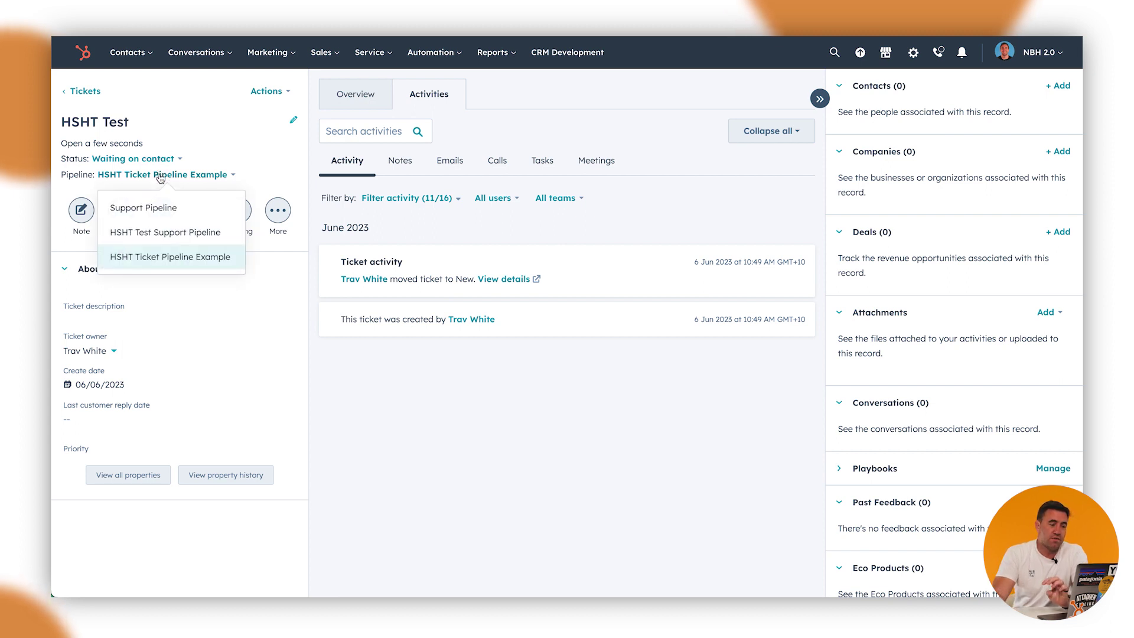
{"action": "left_click", "coordinate": [170, 230]}
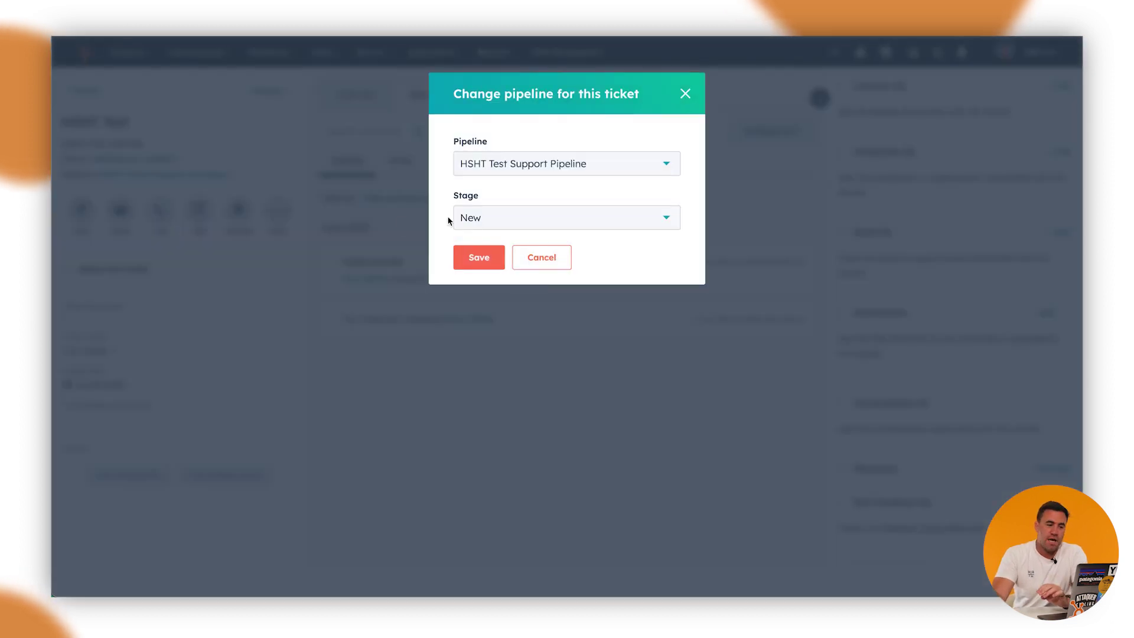
{"action": "left_click", "coordinate": [491, 258]}
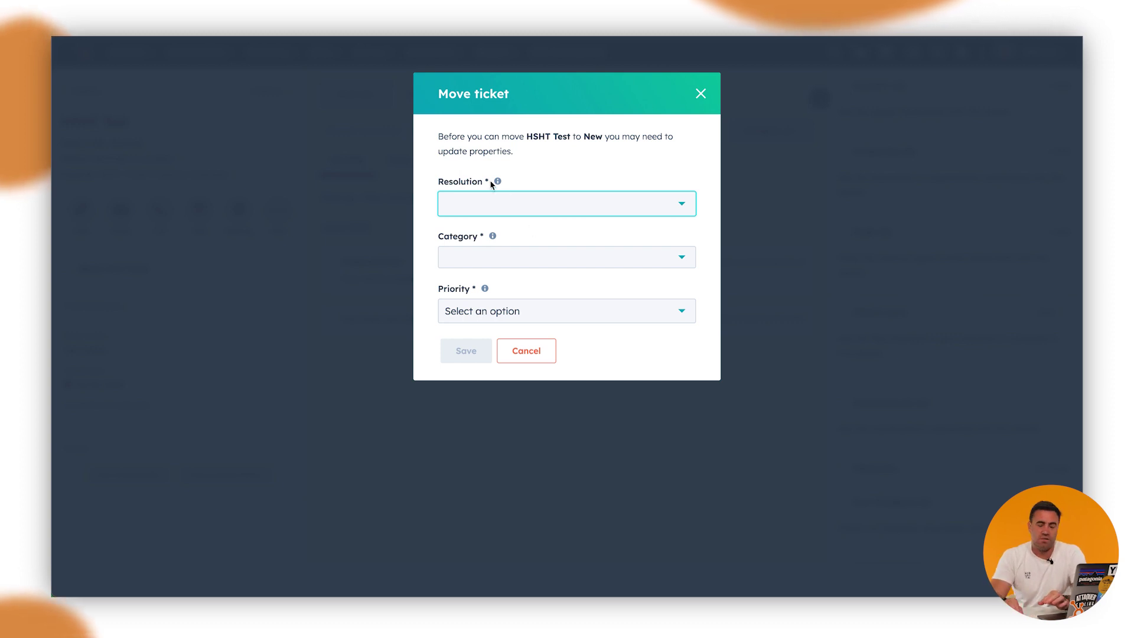
{"action": "left_click", "coordinate": [472, 354]}
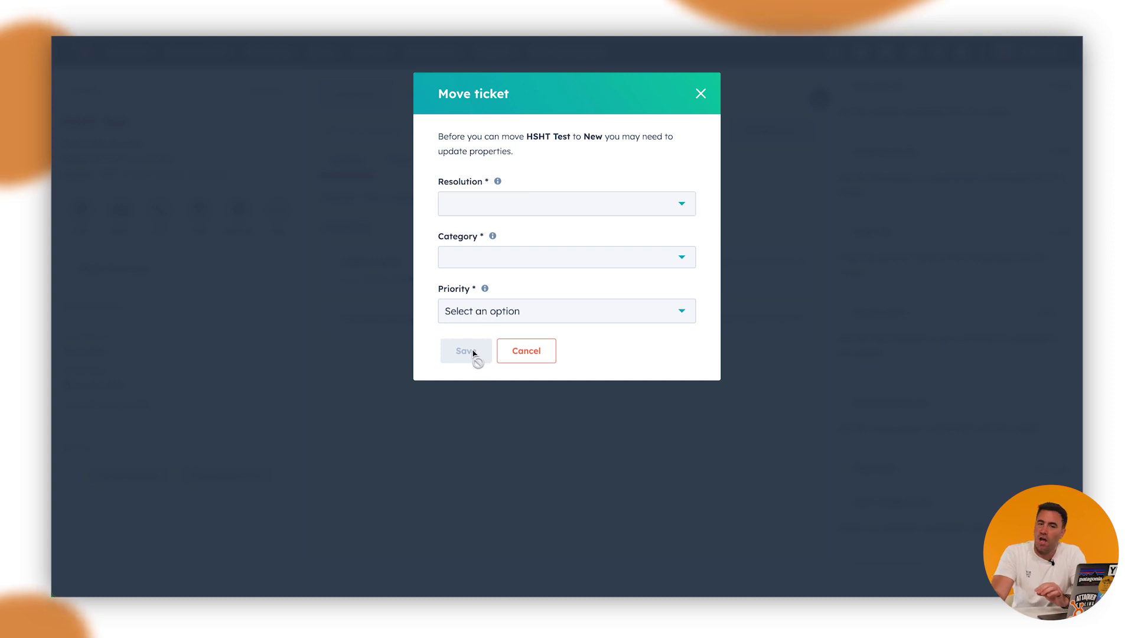
Complete the ticket move with Resolution "Feature request tracked", Categories "Product issue" and "Feature request", and Priority "Medium".
{"action": "left_click", "coordinate": [499, 204]}
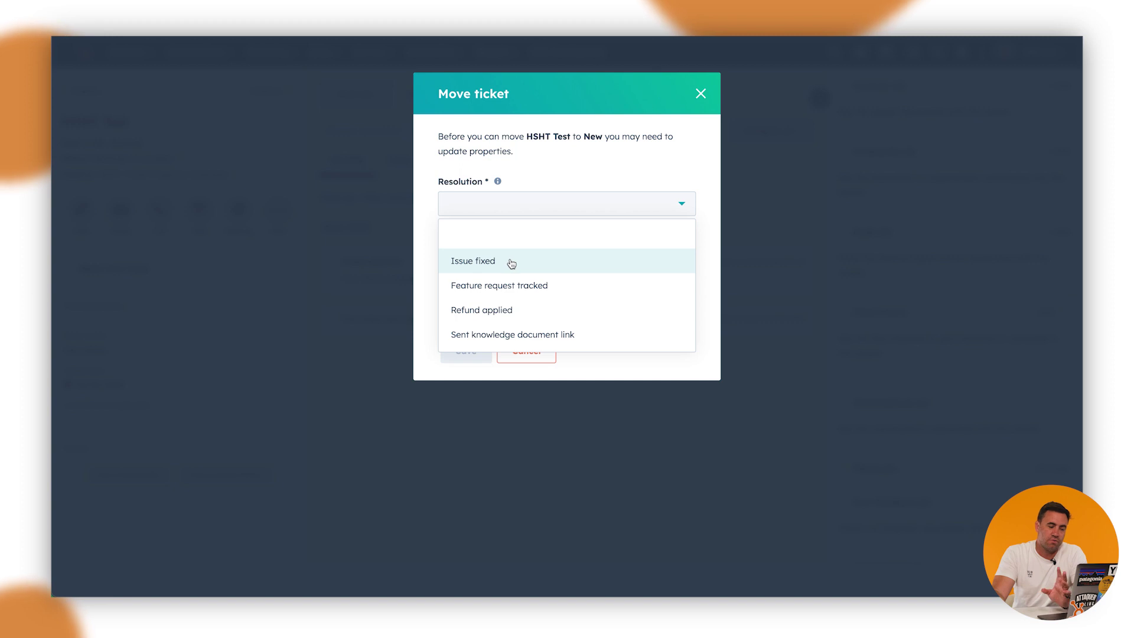
{"action": "left_click", "coordinate": [510, 293]}
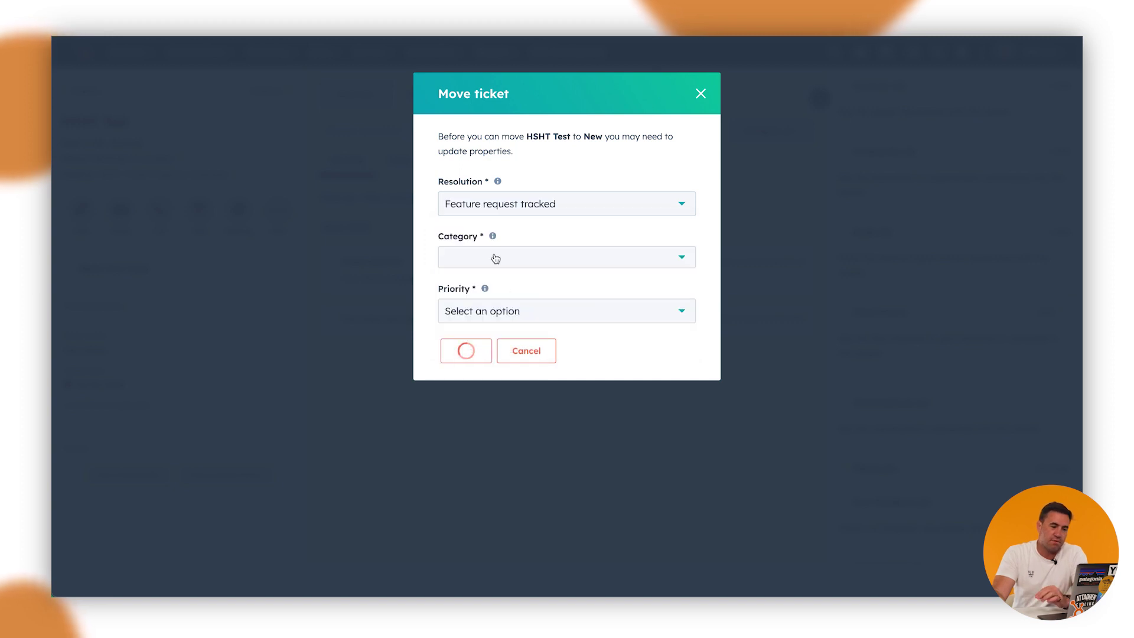
{"action": "left_click", "coordinate": [496, 259]}
{"action": "left_click", "coordinate": [509, 292]}
{"action": "key", "text": "Escape"}
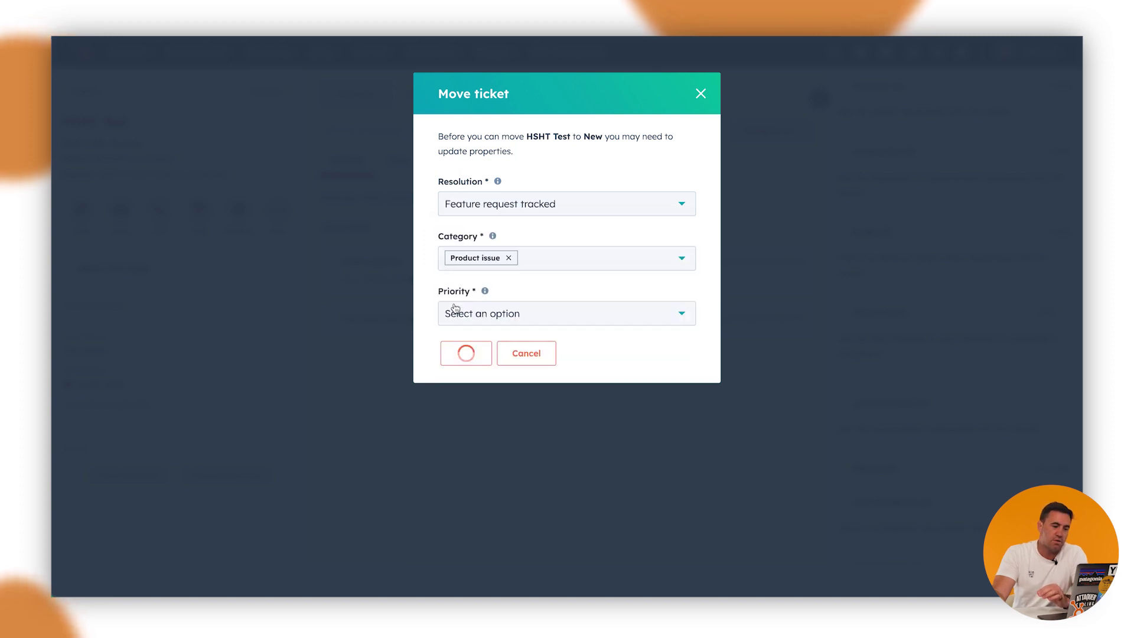
{"action": "left_click", "coordinate": [552, 266]}
{"action": "left_click", "coordinate": [457, 340]}
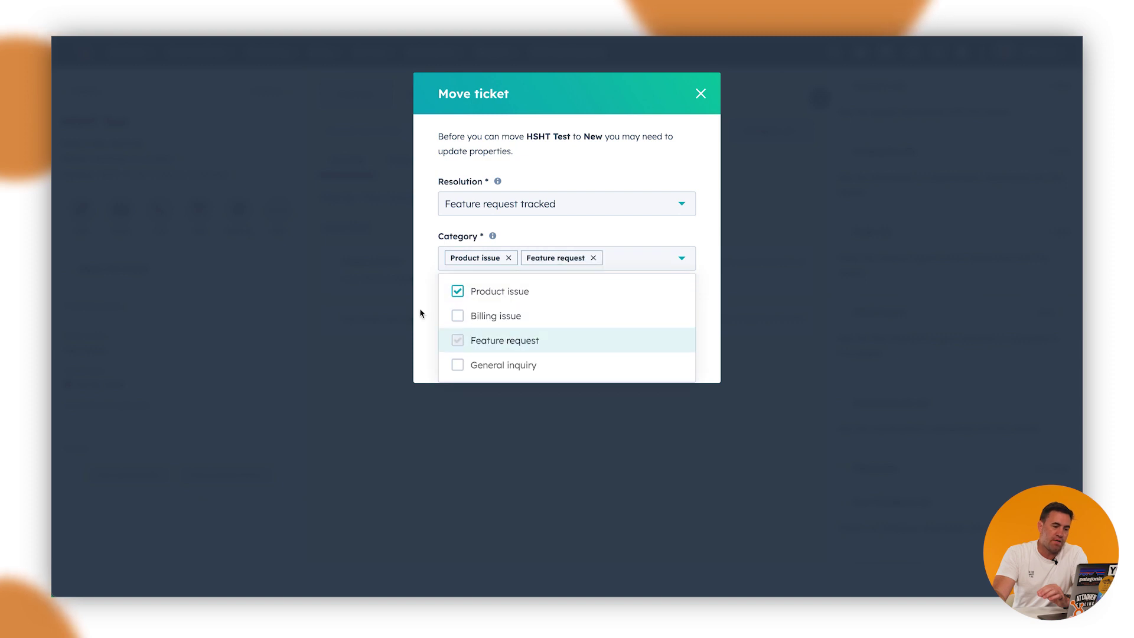
{"action": "key", "text": "Escape"}
{"action": "left_click", "coordinate": [503, 316]}
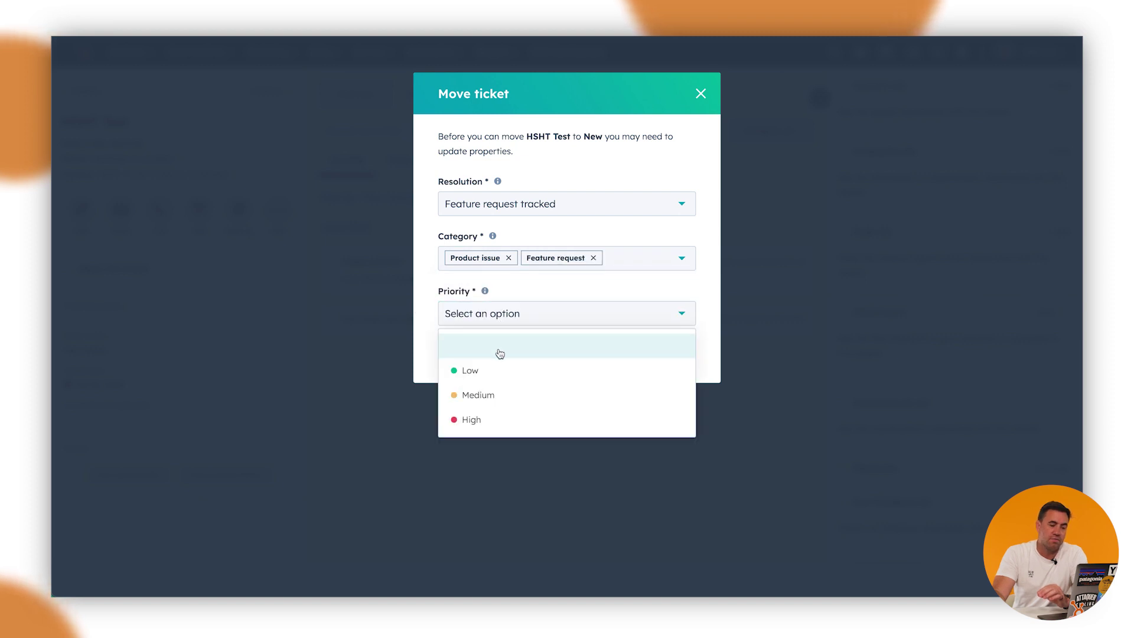
{"action": "left_click", "coordinate": [486, 395]}
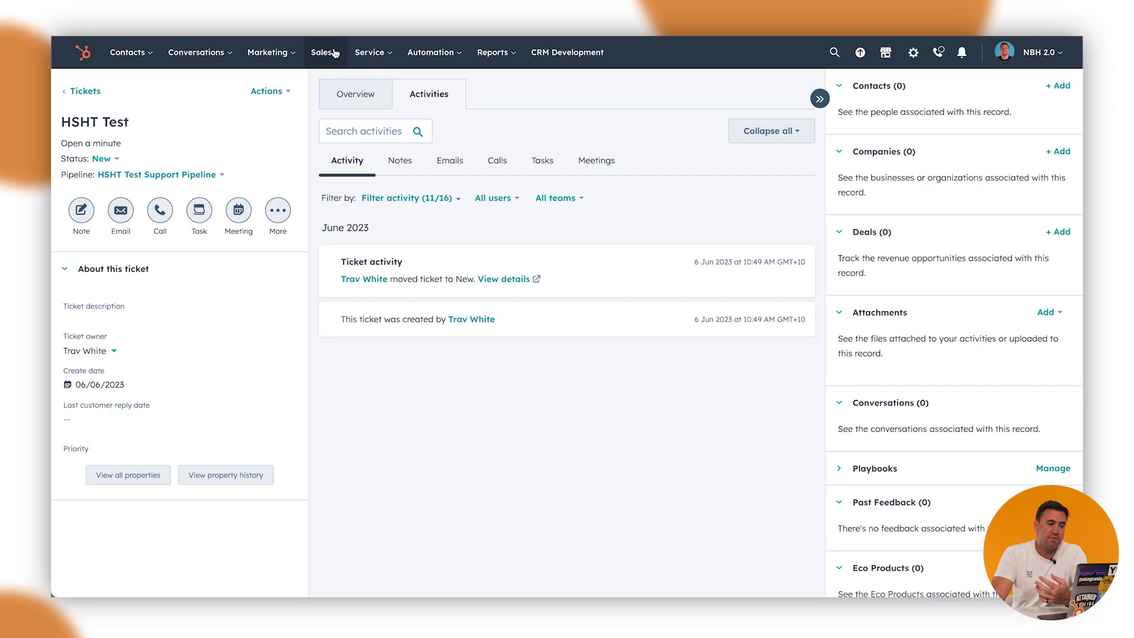
Return from the HSHT Test record to the tickets overview.
{"action": "left_click", "coordinate": [372, 53]}
{"action": "left_click", "coordinate": [376, 90]}
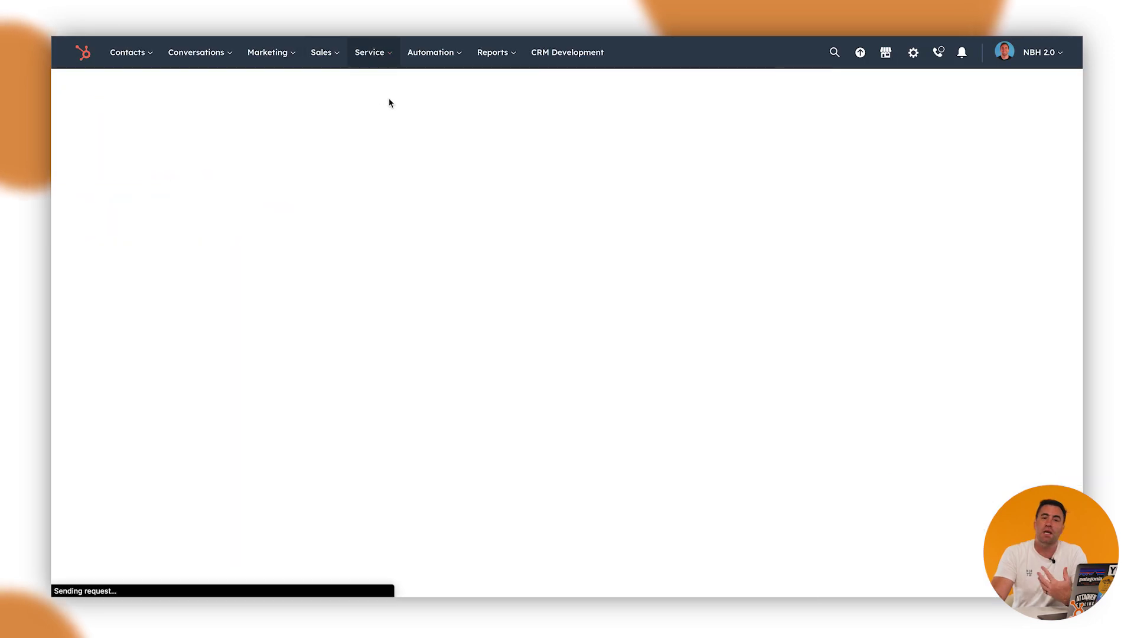